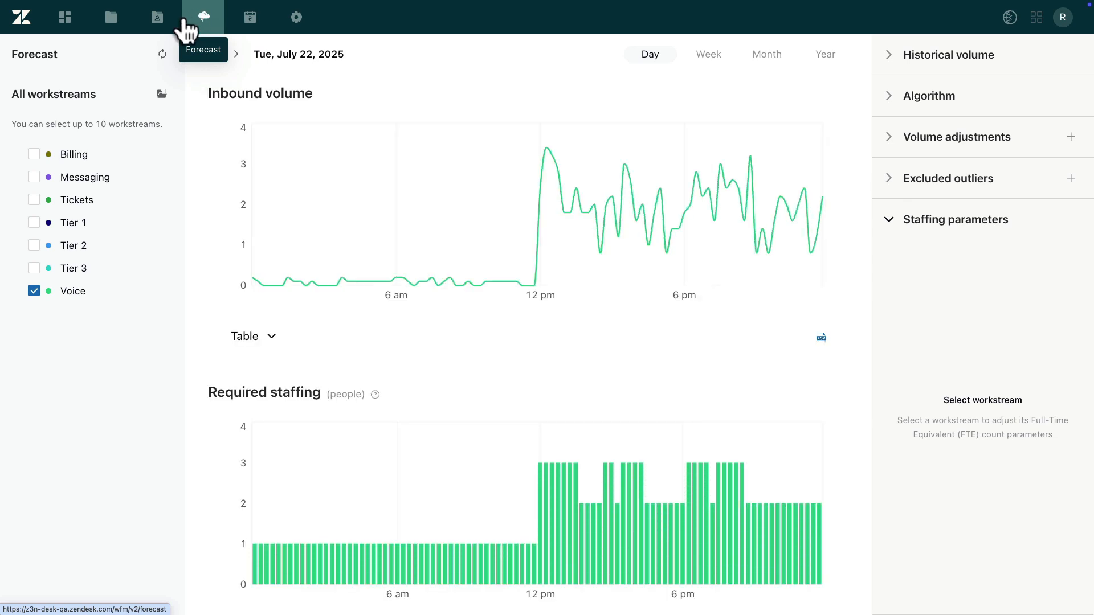
Step: Compare the Billing and Messaging workstreams with Voice in the forecast, finishing with only Voice selected
left_click(28, 152)
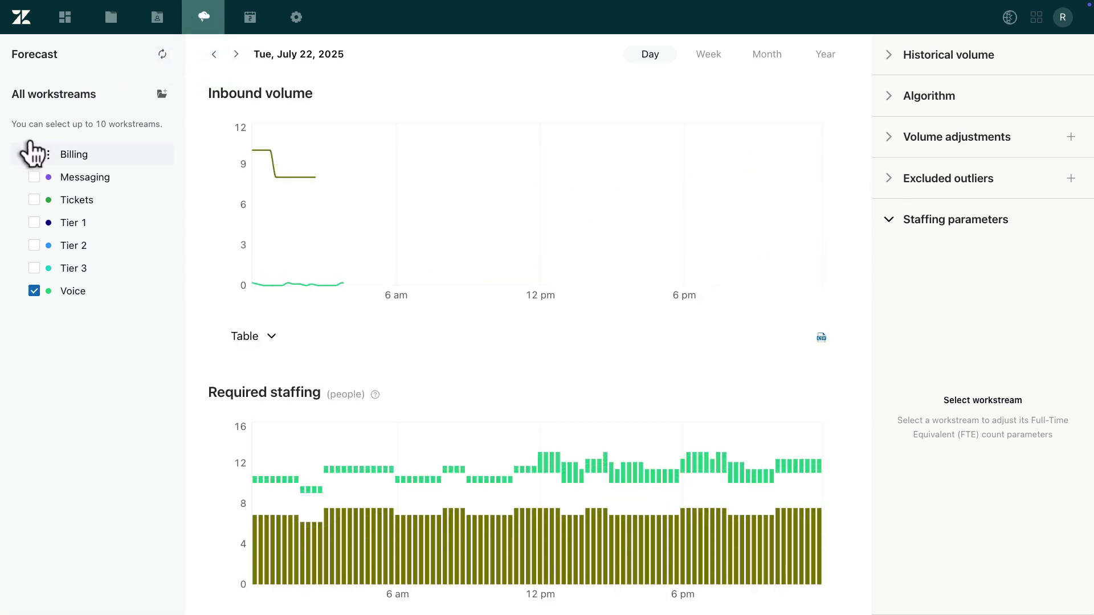
left_click(30, 166)
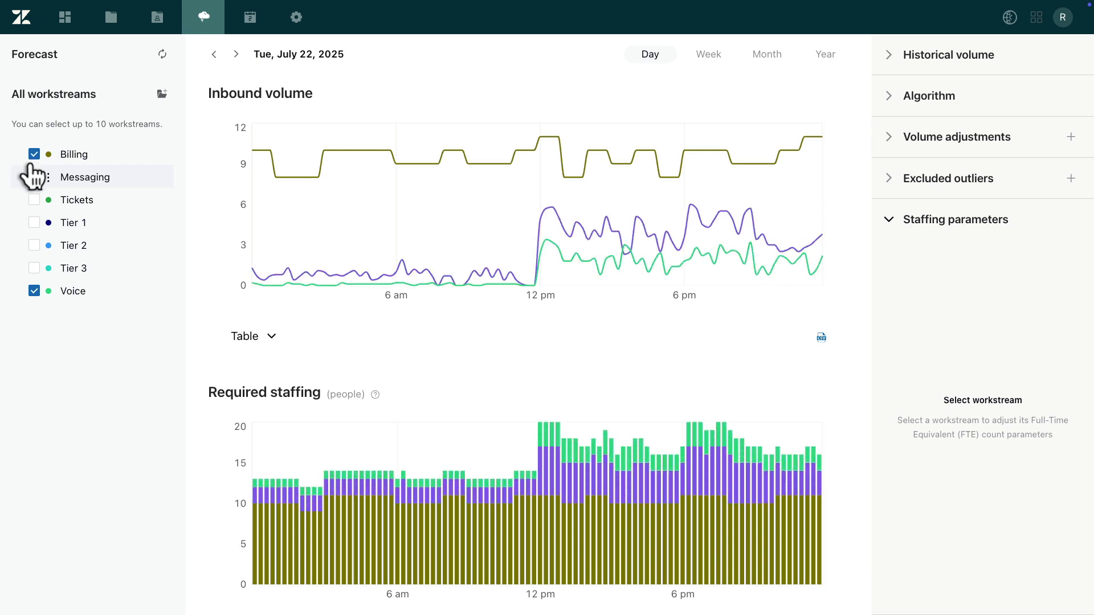
left_click(32, 176)
left_click(29, 153)
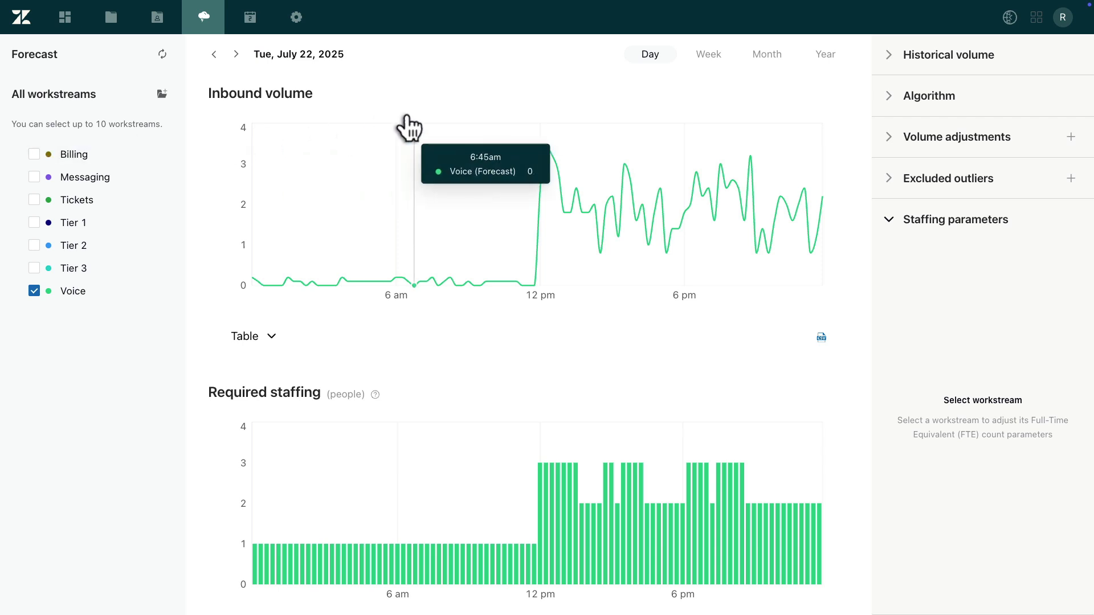
Step: Review the Voice forecast by week, month and year, and return to the daily view
left_click(710, 53)
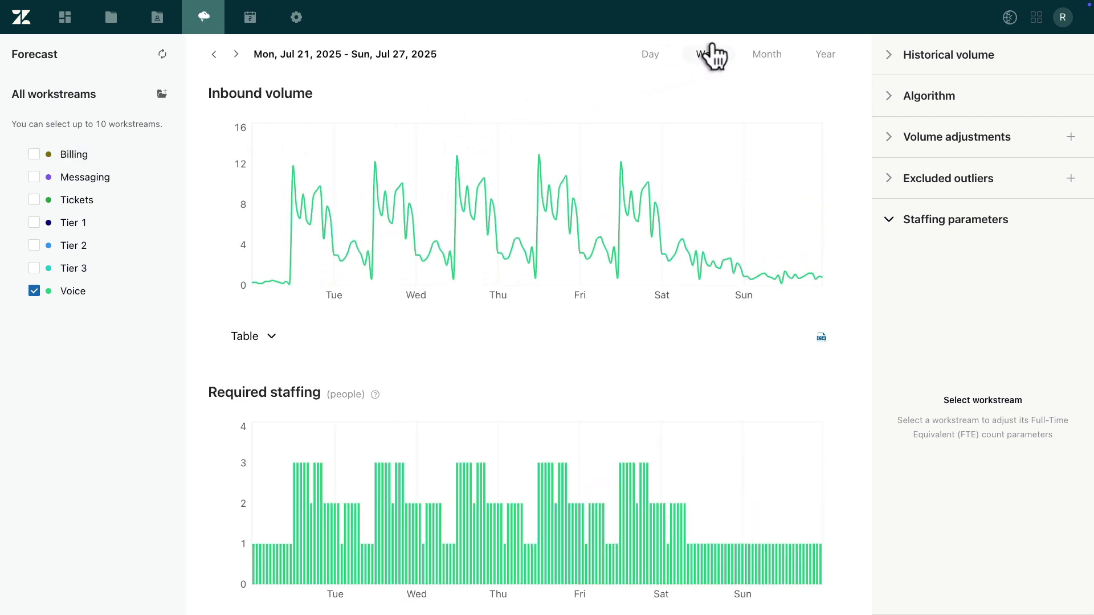
left_click(766, 54)
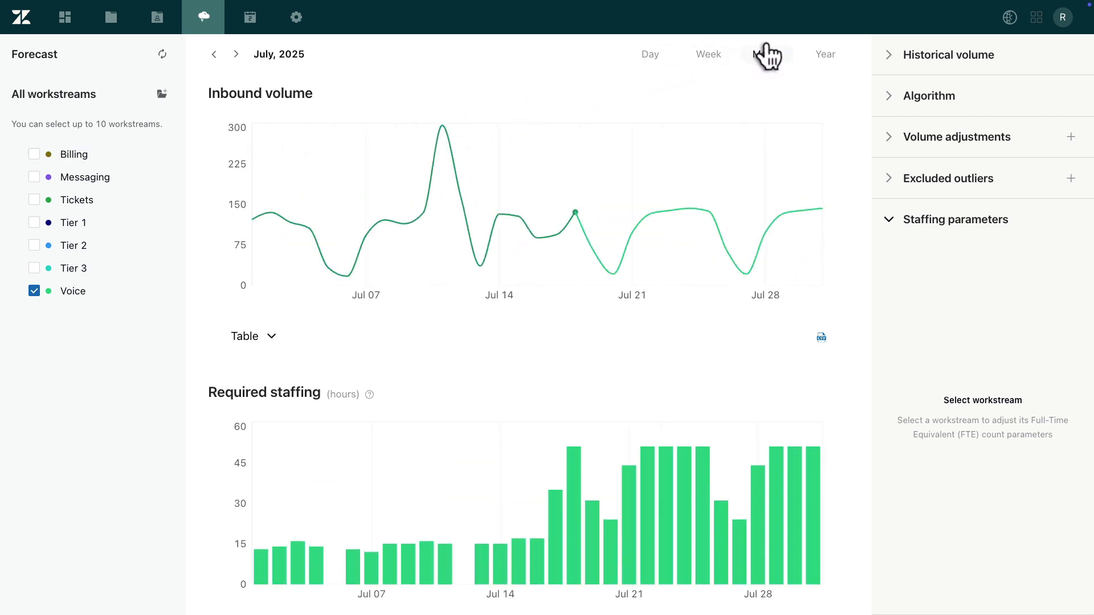
left_click(824, 55)
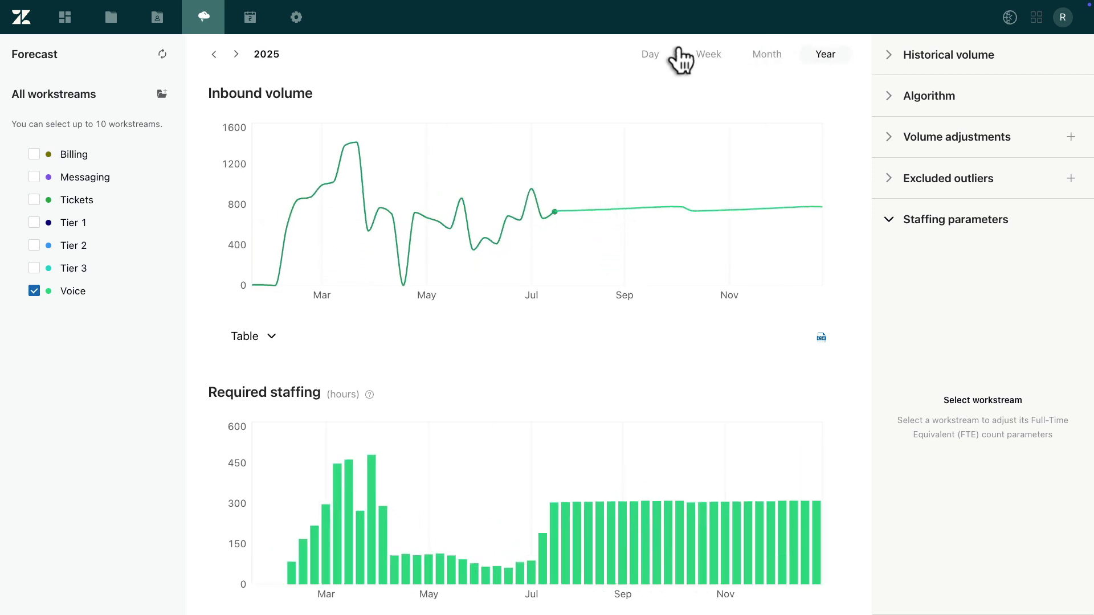
left_click(653, 54)
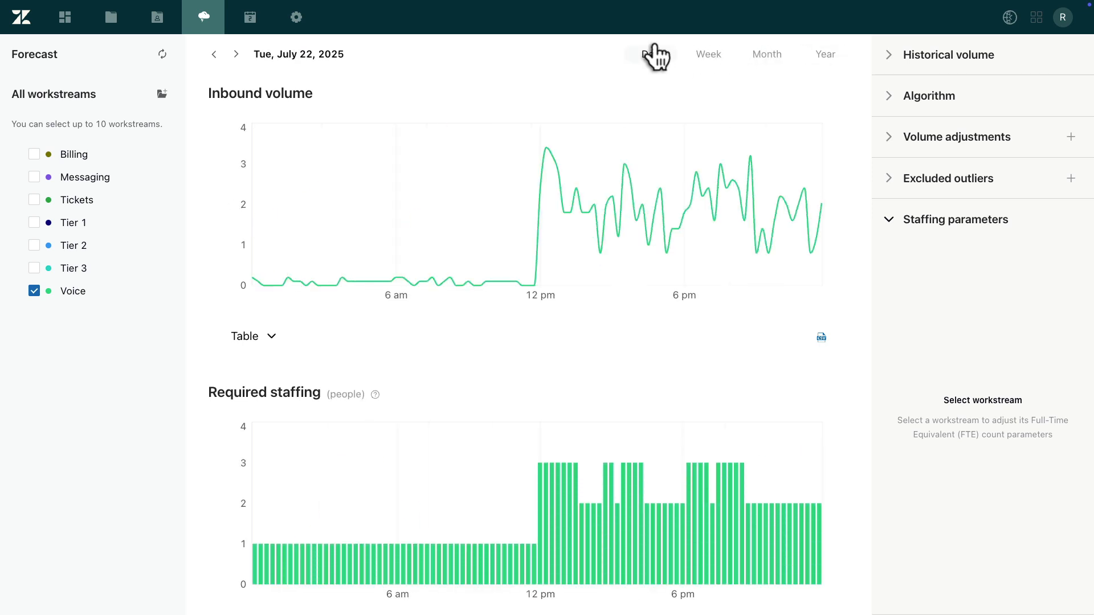
Step: Open the Voice workstream's historical volume settings and examine the Imported data source, keeping Zendesk data selected
left_click(122, 289)
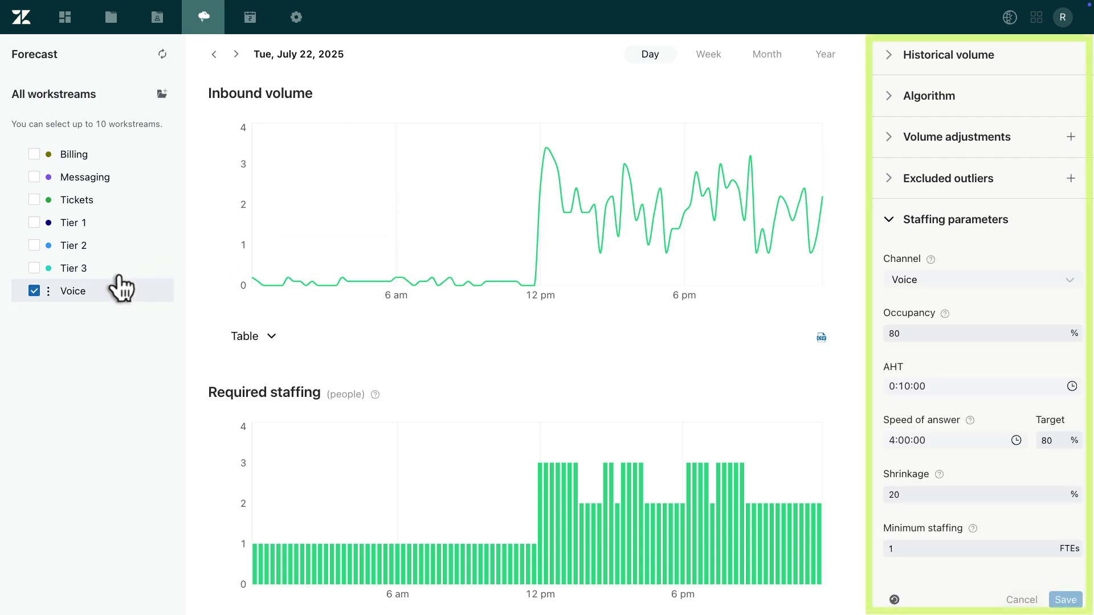
left_click(898, 52)
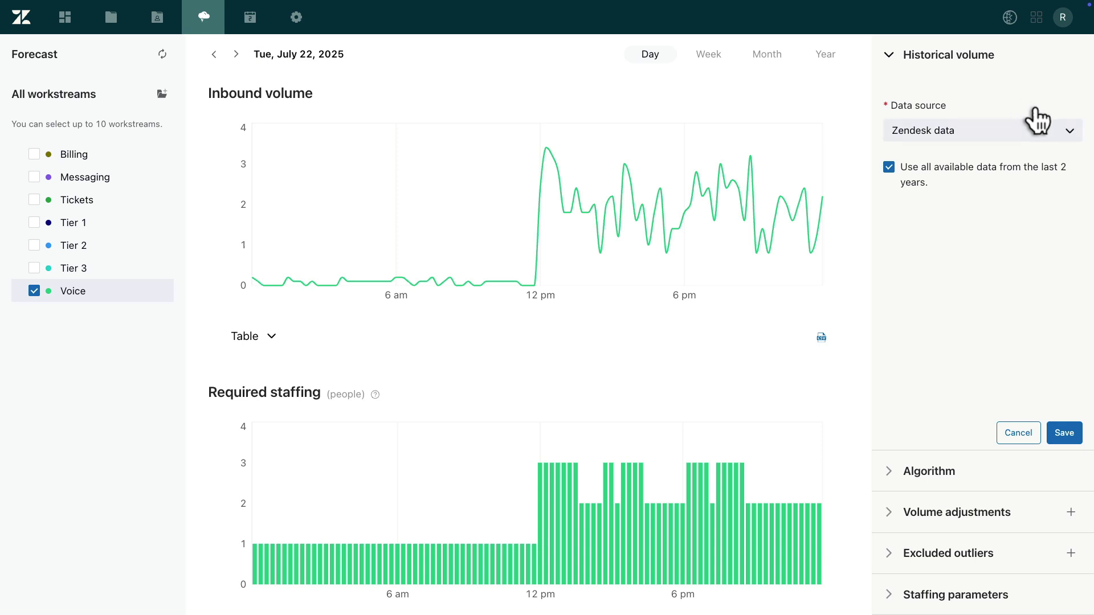
left_click(1026, 130)
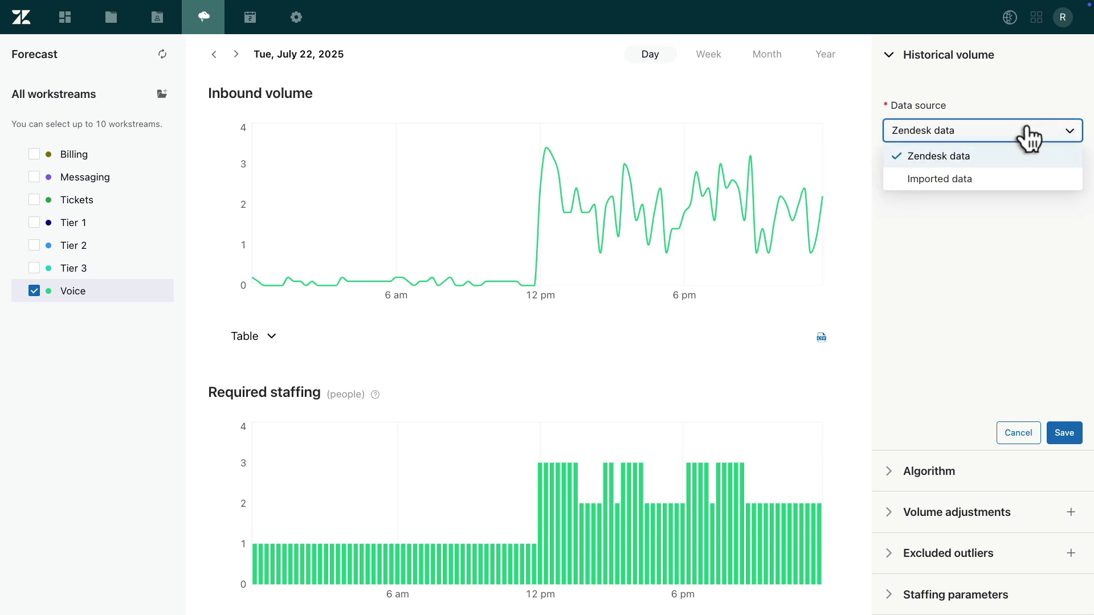
left_click(1010, 177)
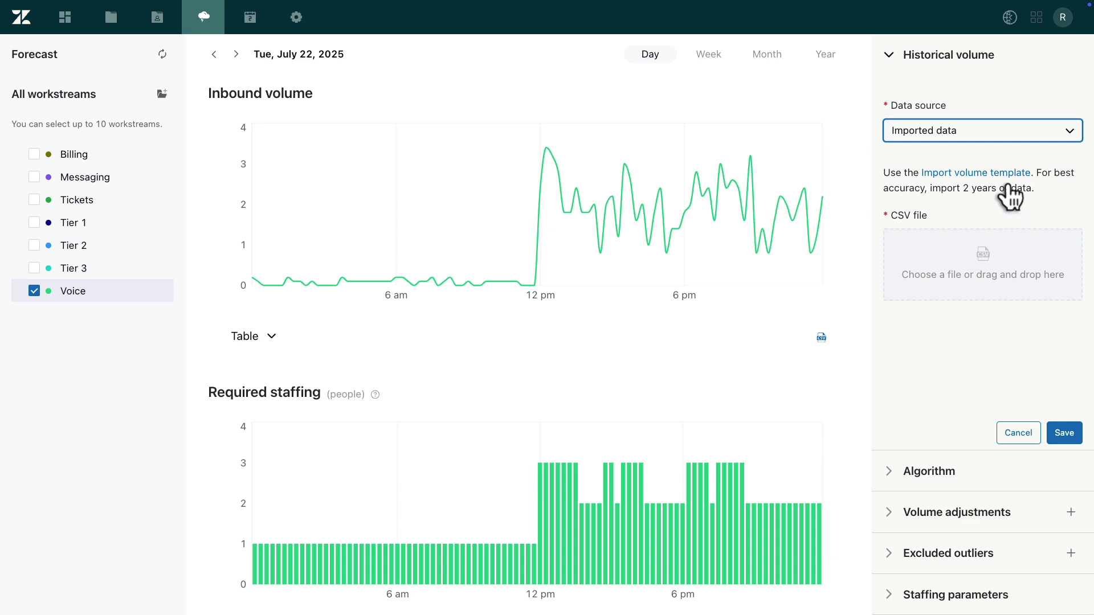
left_click(1018, 135)
left_click(1012, 153)
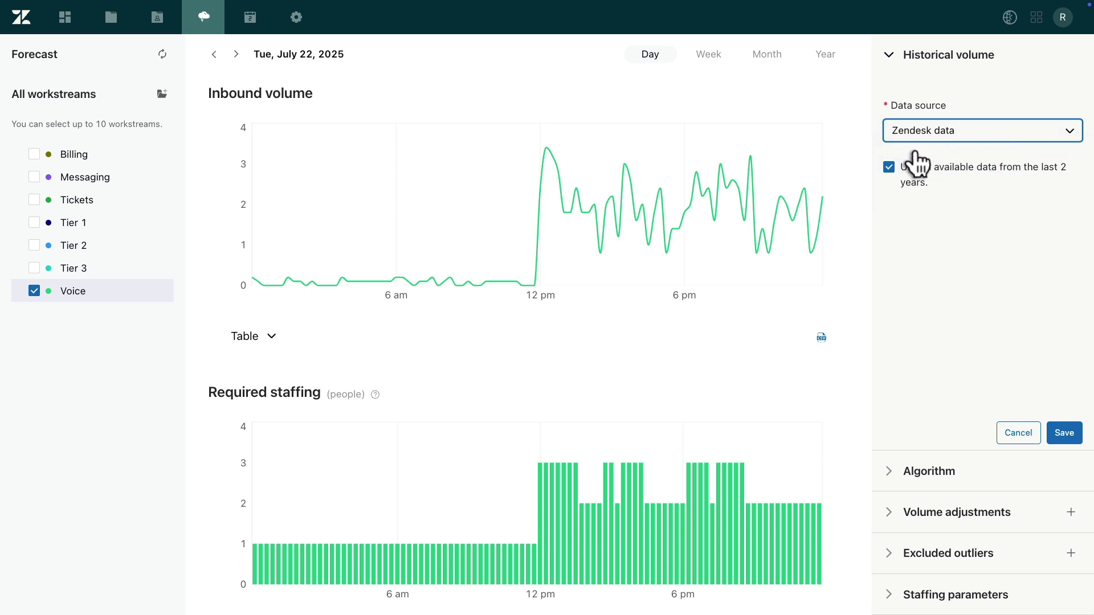
Step: Examine the date option for ignoring older historical data, keeping all available data from the last 2 years in use
left_click(883, 159)
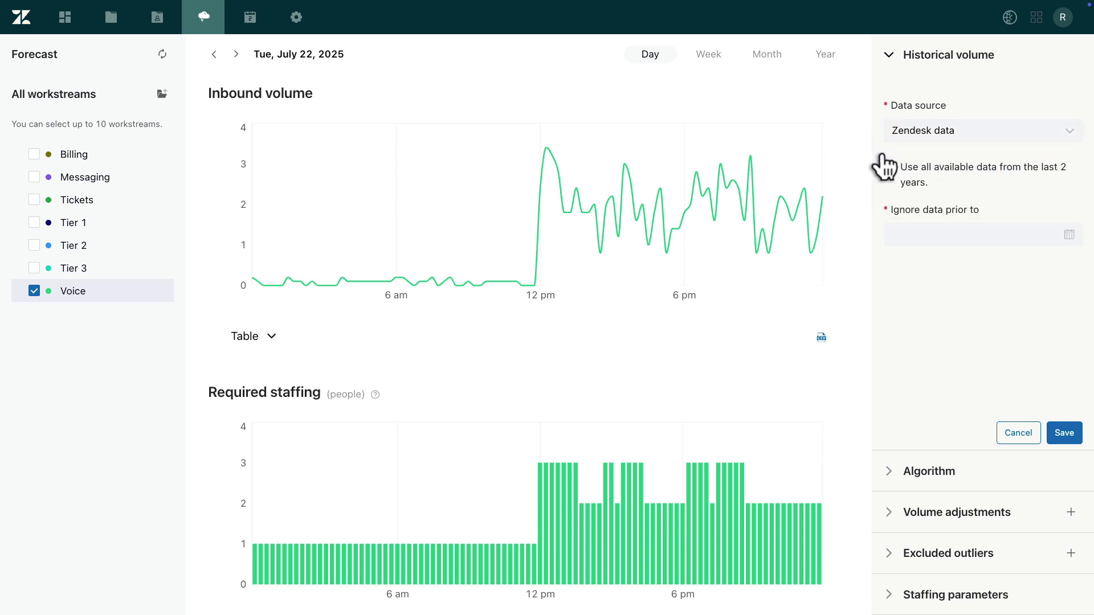
left_click(937, 227)
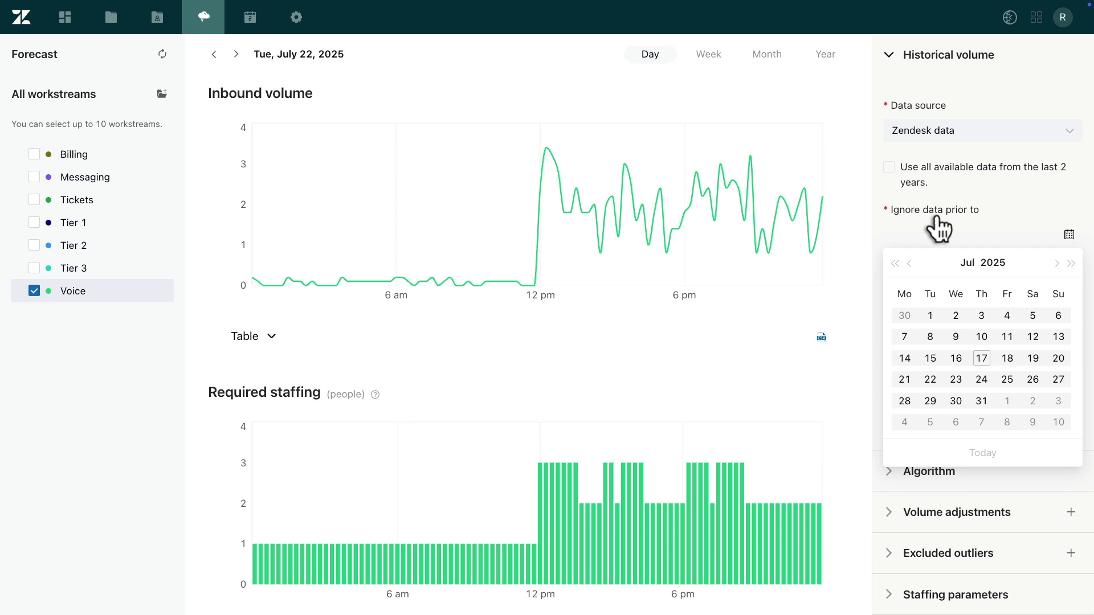
left_click(890, 167)
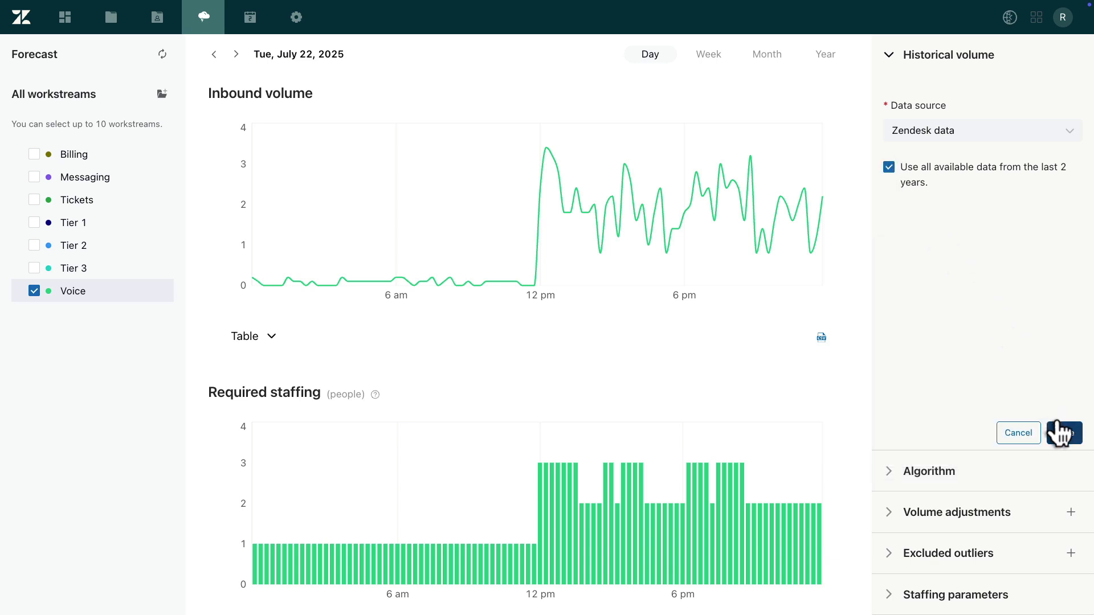
Step: Examine the statistical, machine learning and AI forecasting algorithms offered for Voice, leaving the automatic selection in place
left_click(890, 467)
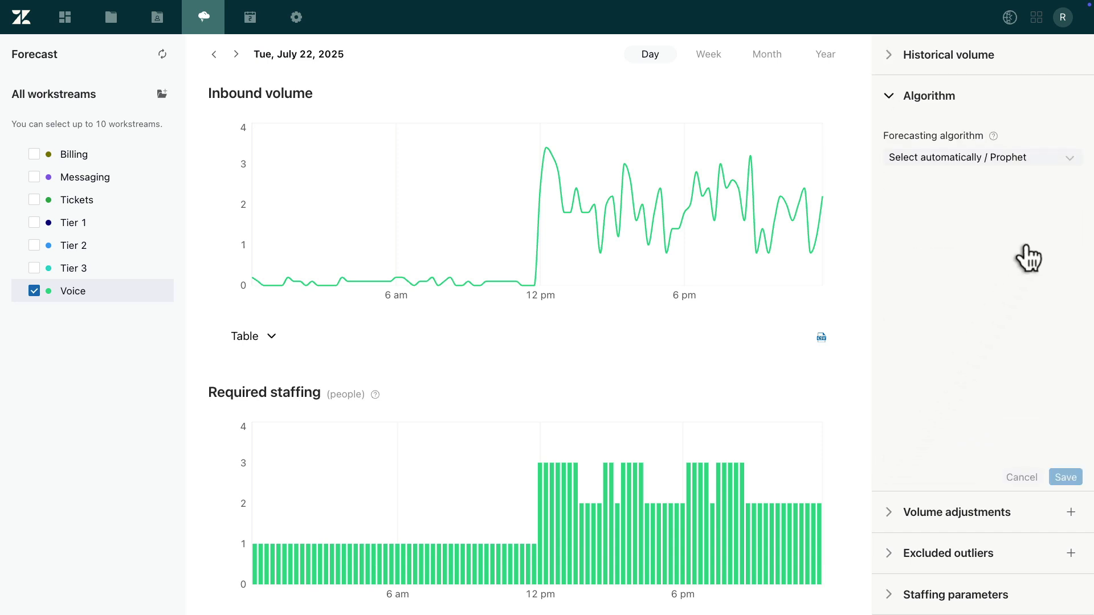
left_click(1064, 159)
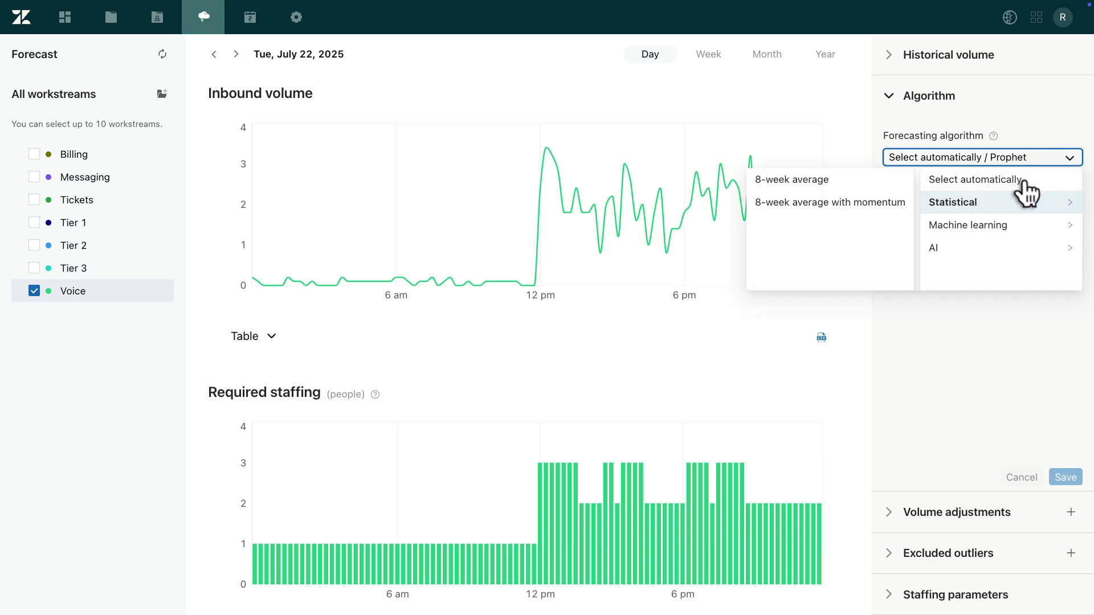
mouse_move(1028, 219)
mouse_move(1026, 246)
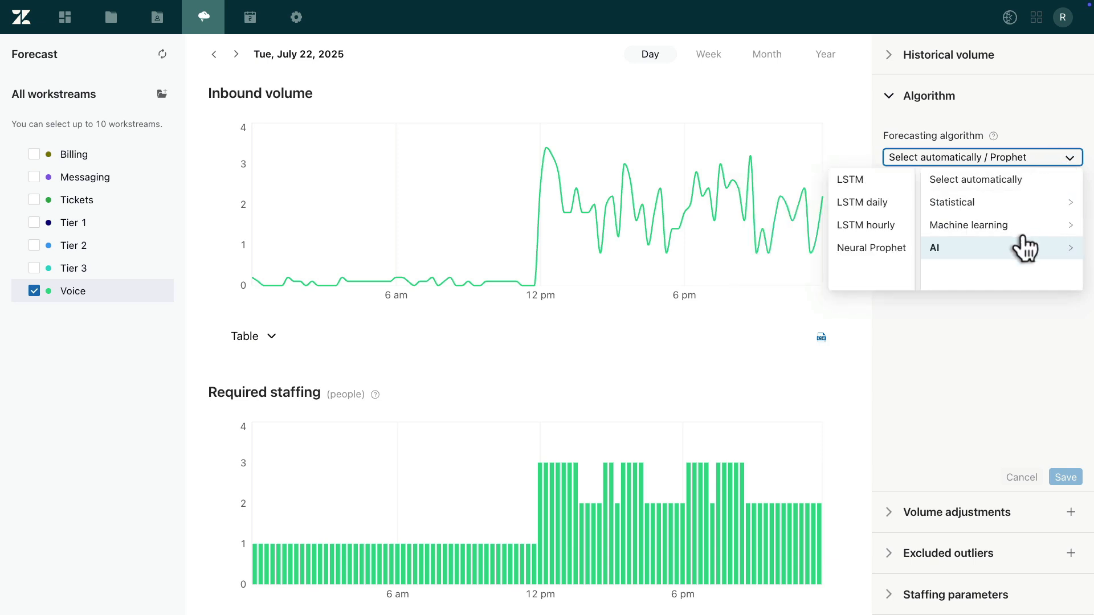
left_click(1013, 125)
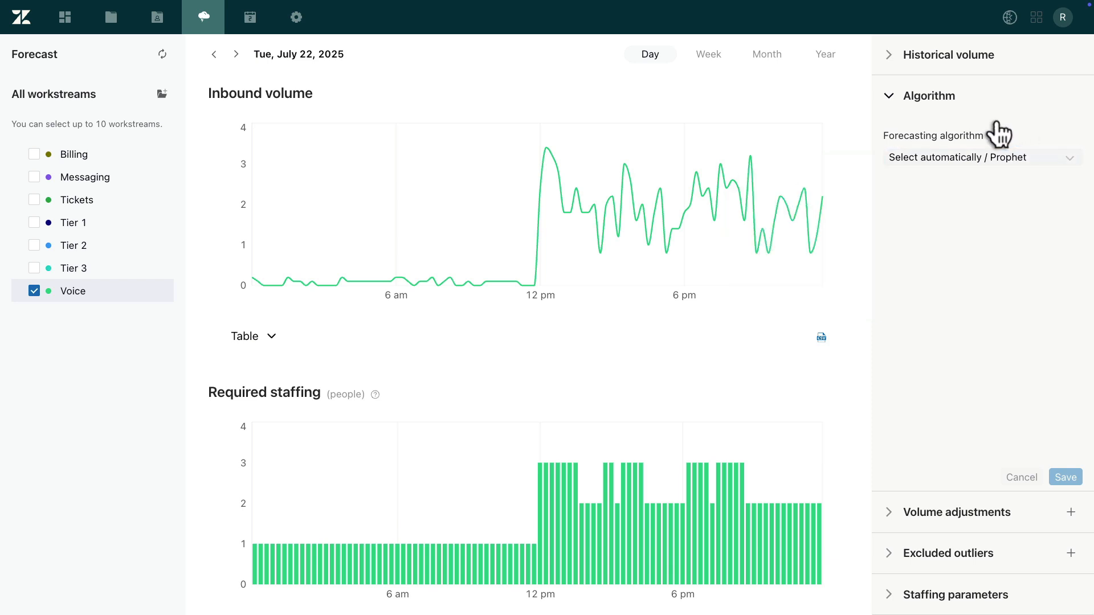
mouse_move(994, 135)
Step: Add a volume adjustment to the Voice workstream and name it Marketing Campaign
left_click(892, 511)
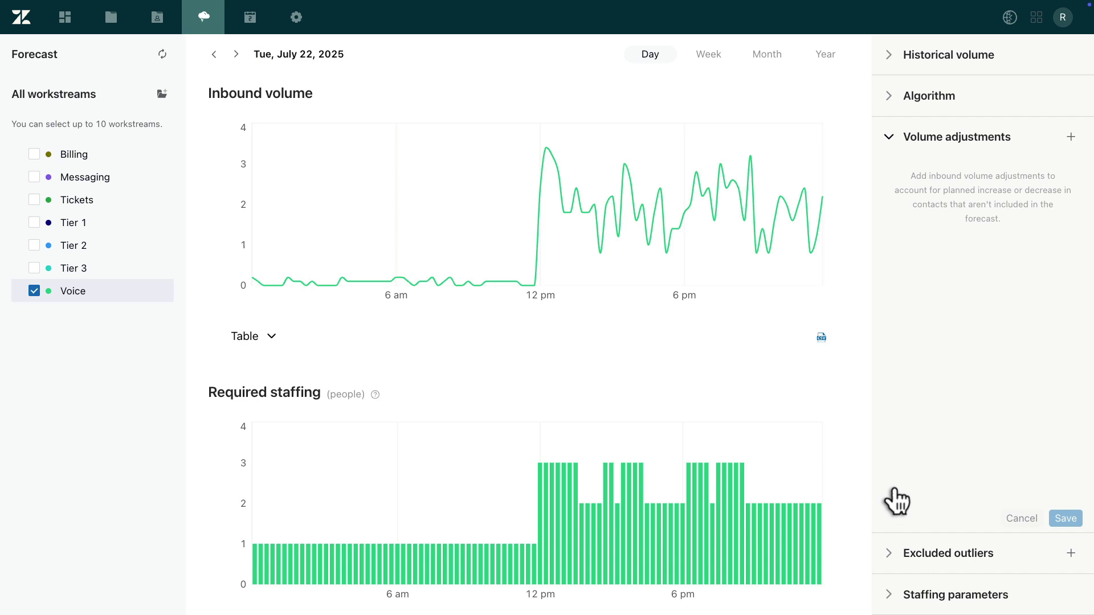
left_click(1070, 137)
triple_click(938, 178)
type("M")
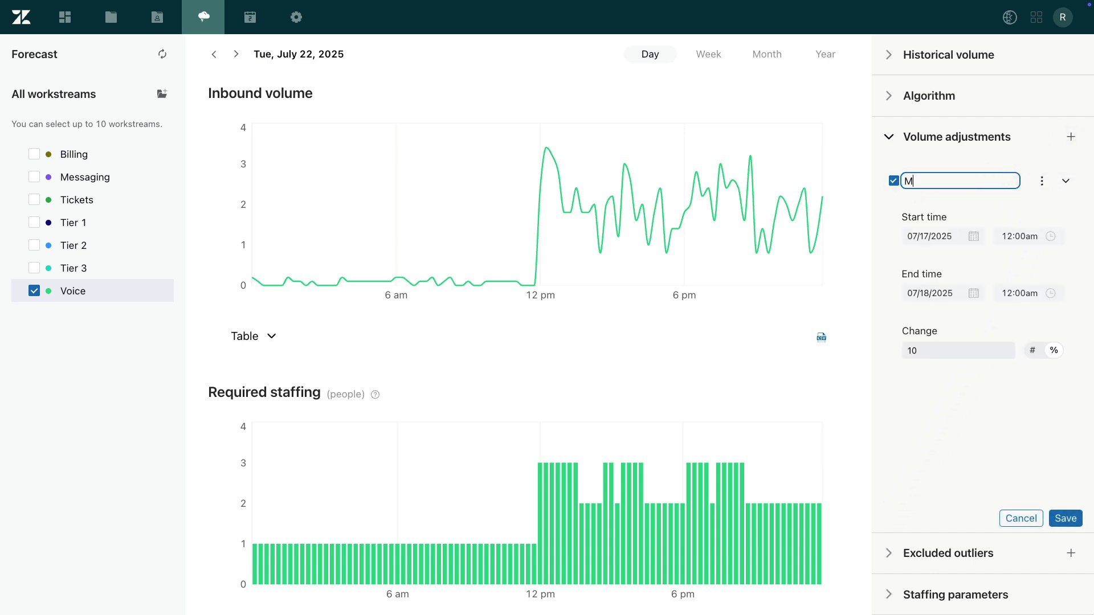
type("arketing Campaign")
Step: Set the Marketing Campaign adjustment to start on 07/21/2025 and end on 07/25/2025
left_click(950, 237)
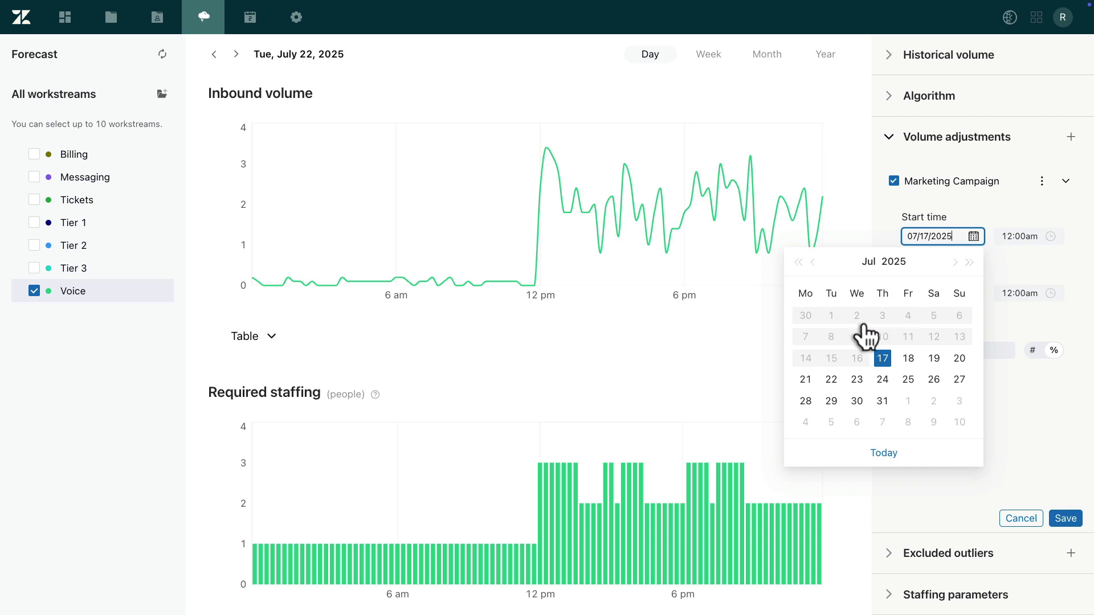
left_click(806, 379)
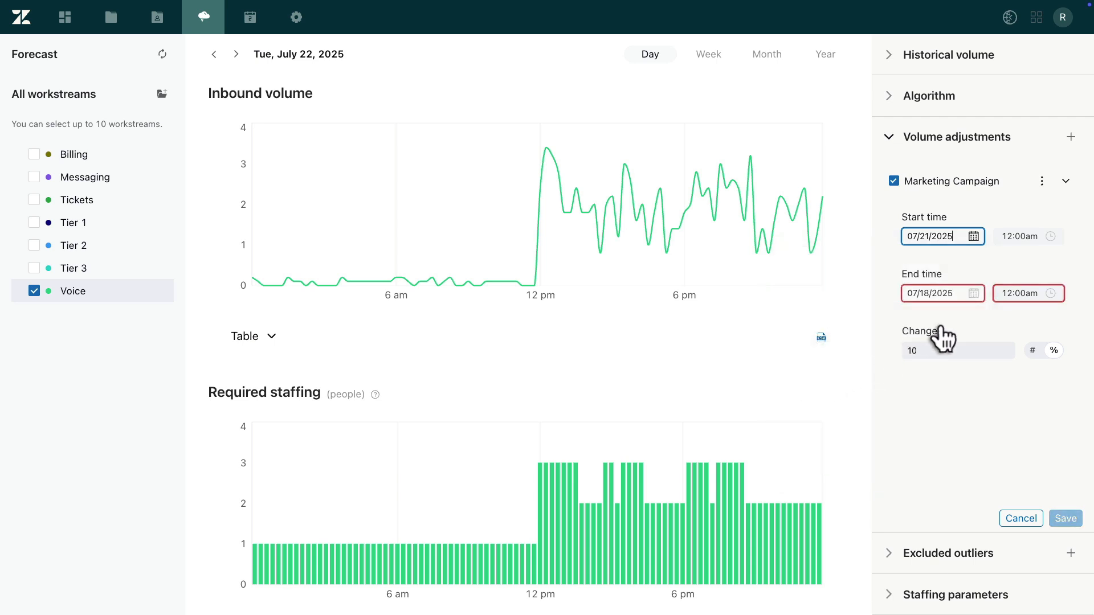
left_click(963, 296)
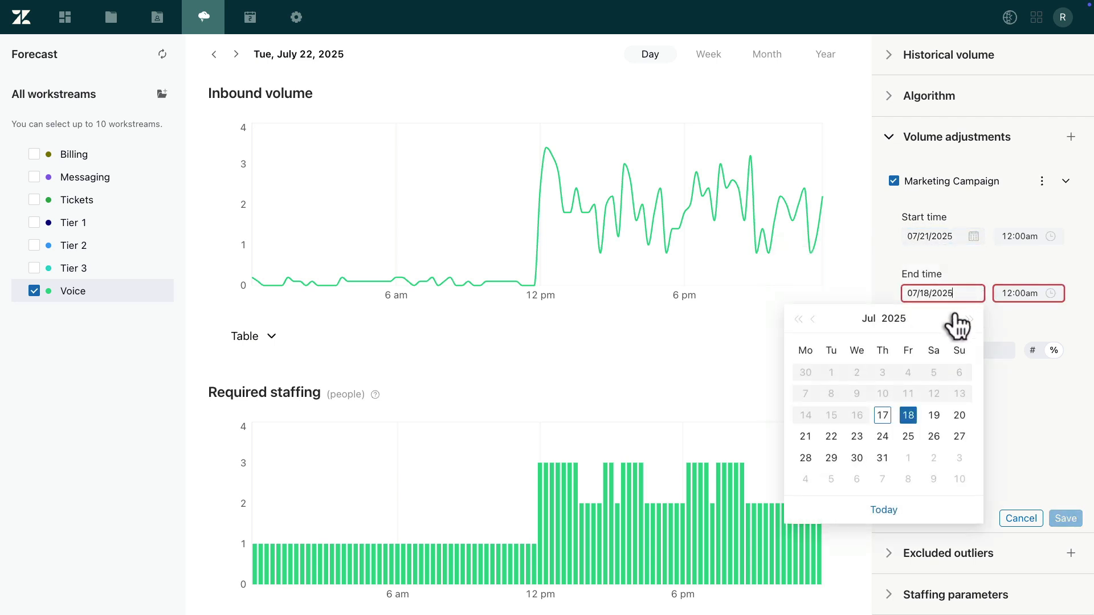
left_click(905, 433)
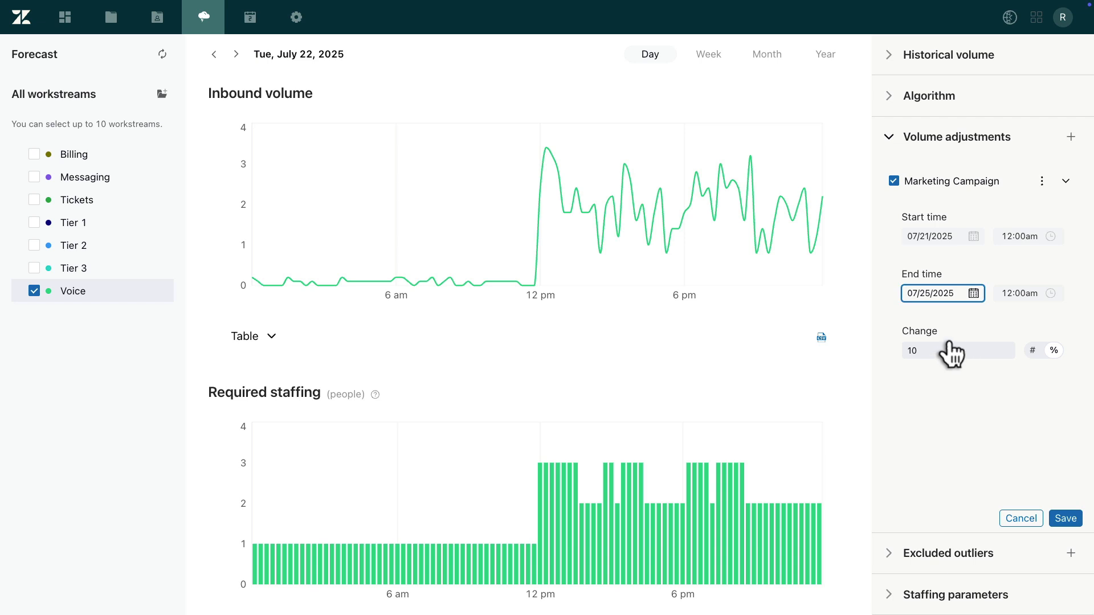
Step: Set the Marketing Campaign volume change to 20 percent and save the adjustment
left_click(943, 352)
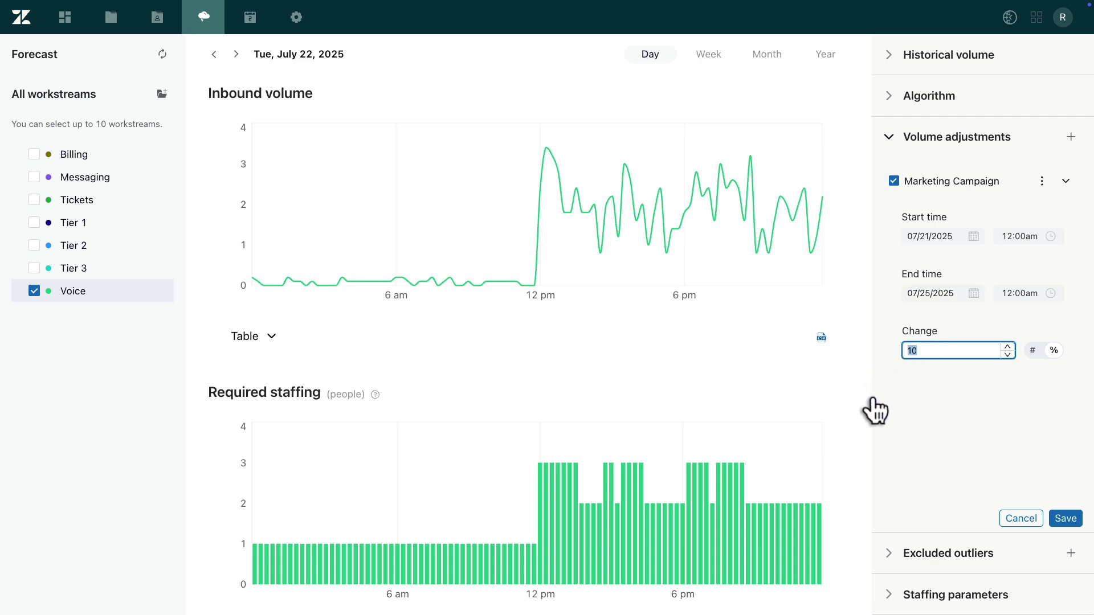
type("2")
left_click(1031, 352)
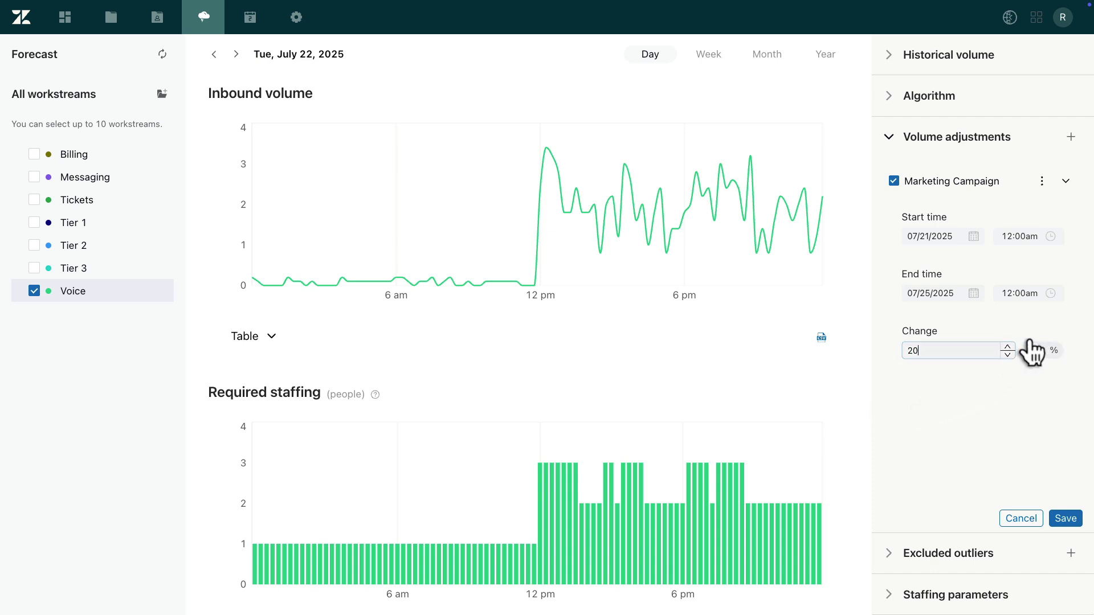
left_click(1052, 348)
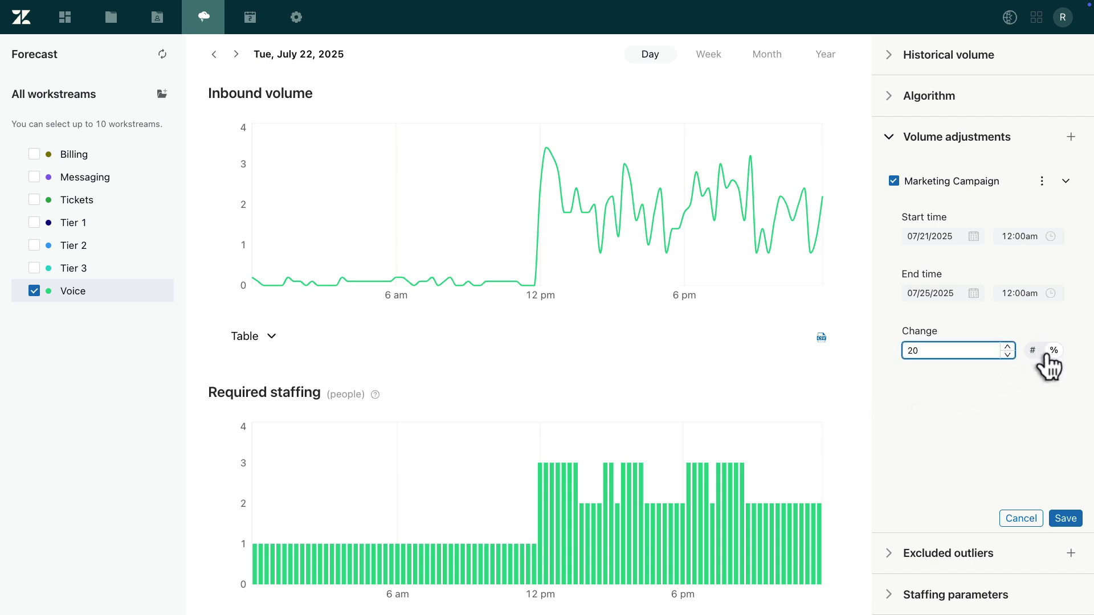
left_click(1065, 518)
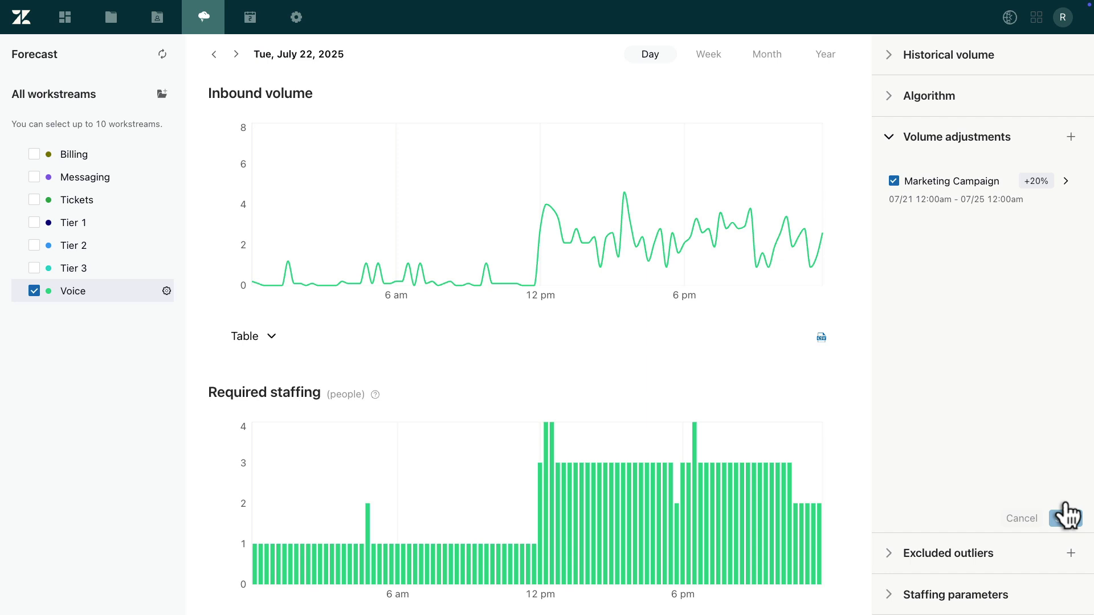
Step: Add an excluded outlier to the Voice workstream and name it Outage
left_click(888, 552)
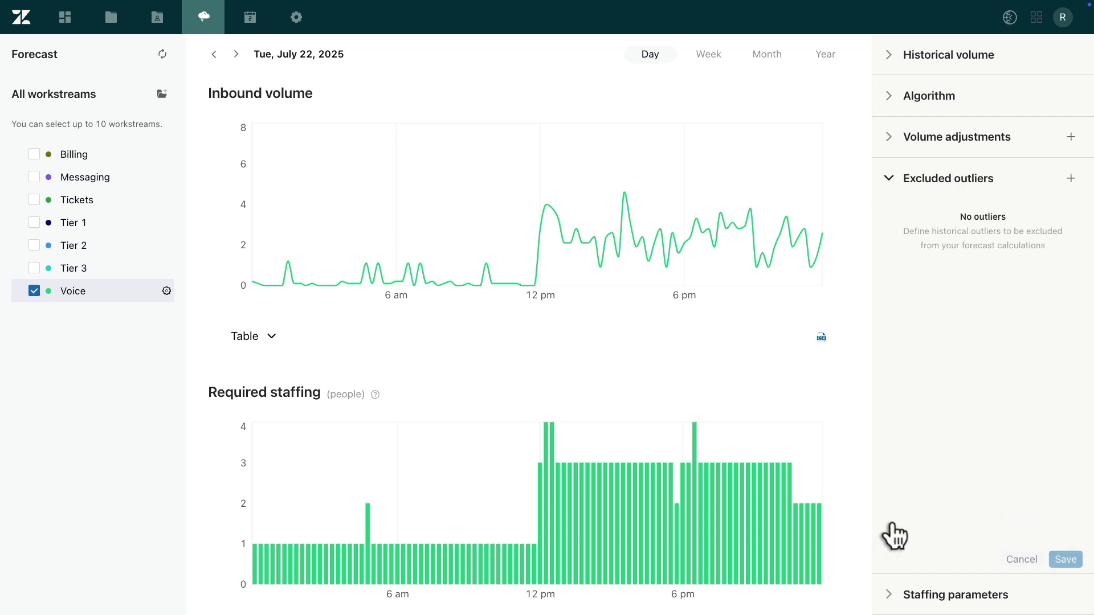
left_click(1071, 178)
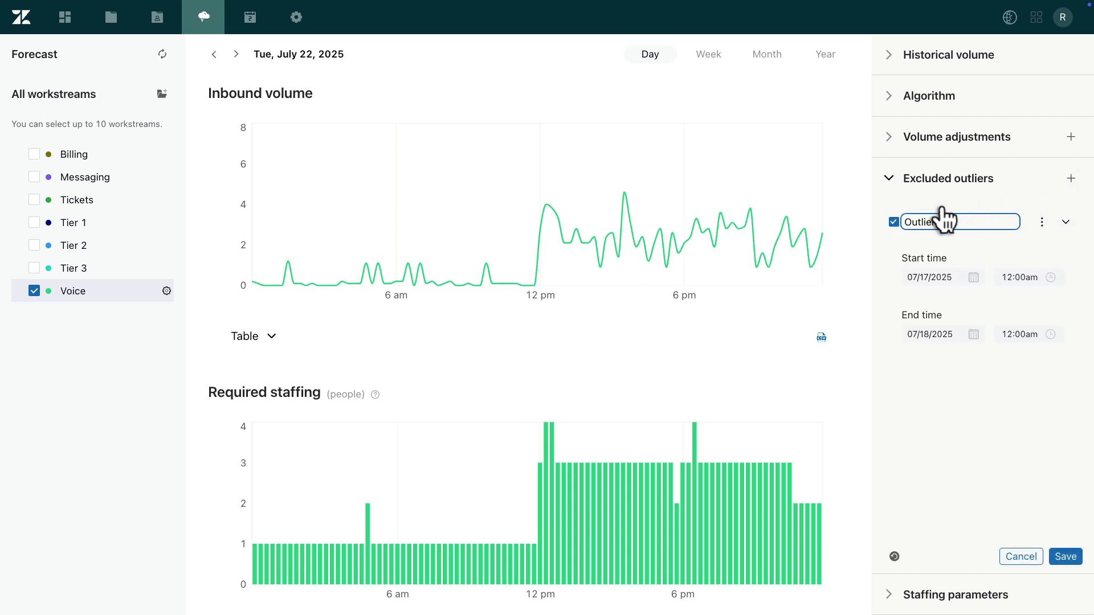
type("Outage")
Step: Set the Outage outlier to run from 9:00am to 11:00am on 07/01/2025
left_click(972, 277)
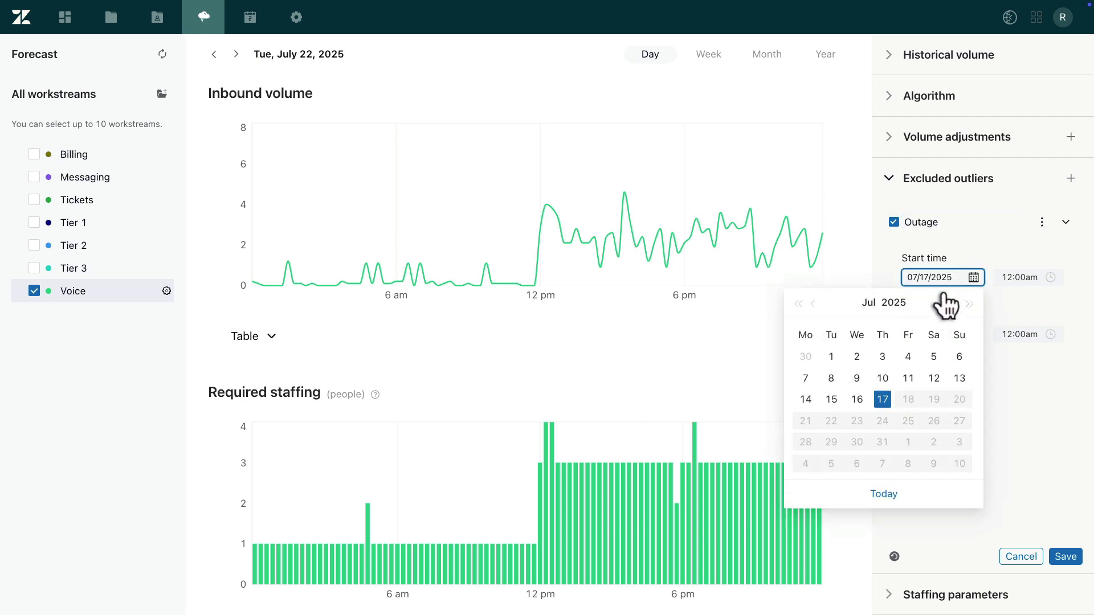
left_click(833, 355)
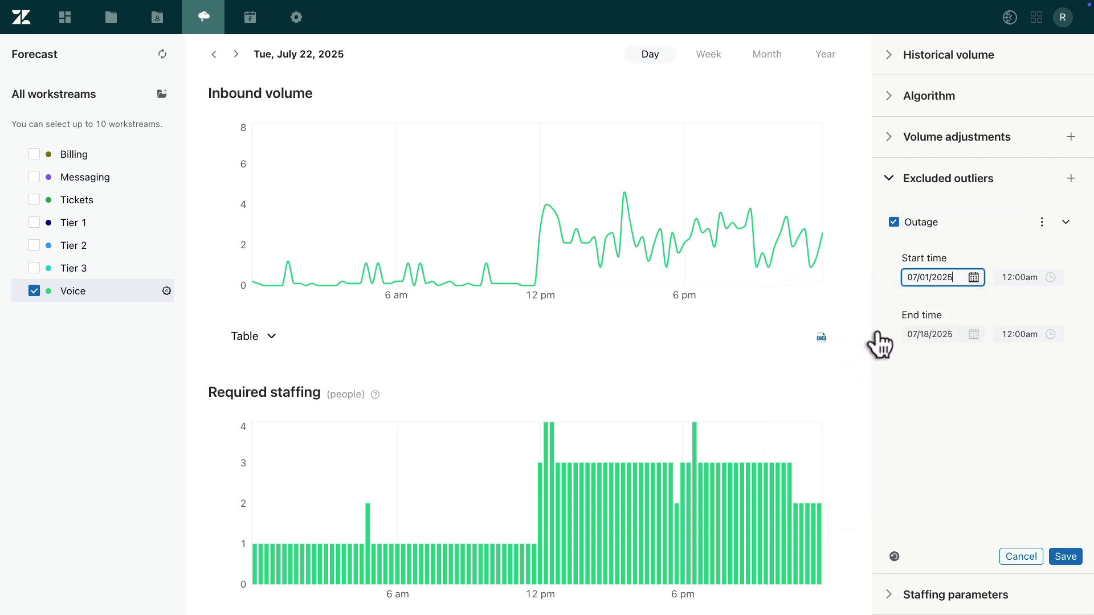
left_click(1018, 278)
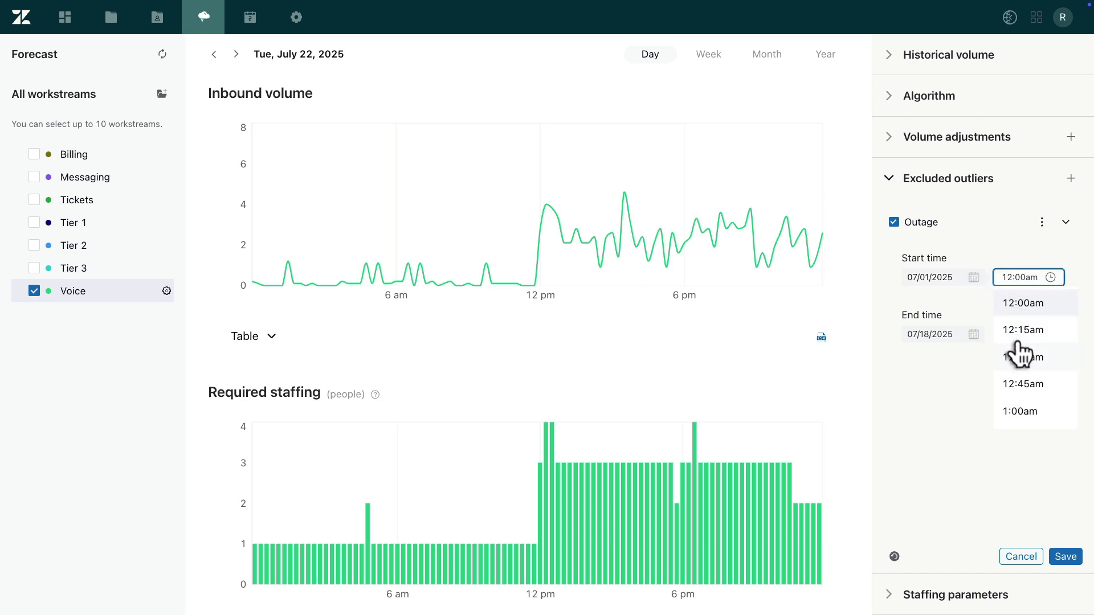
scroll(1020, 357, "down", 10)
left_click(1020, 396)
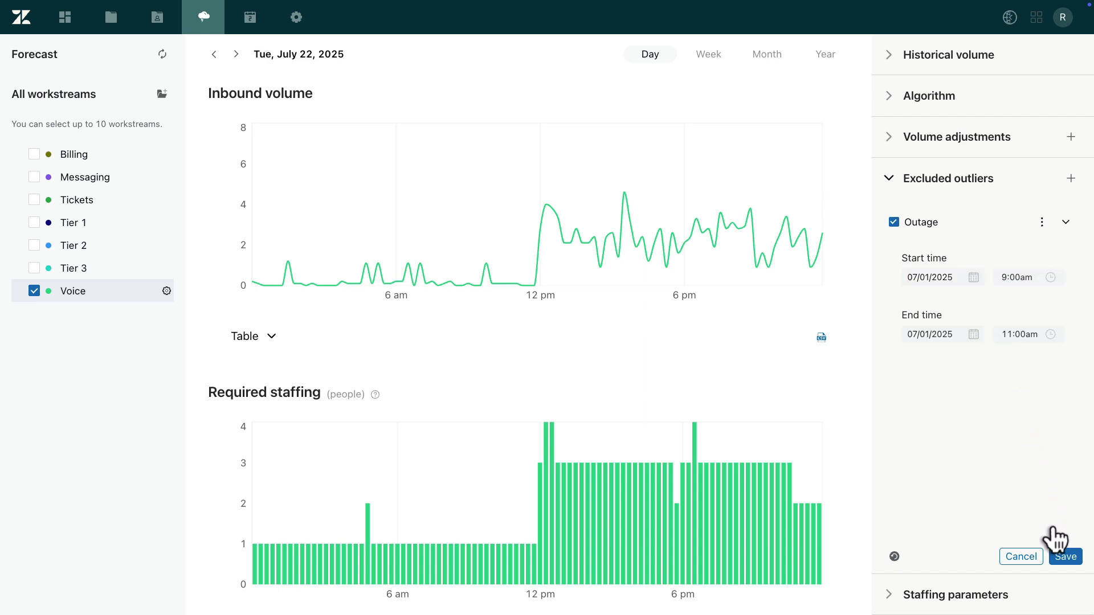
Step: Save the Outage outlier and check the actions available for managing it
left_click(1064, 556)
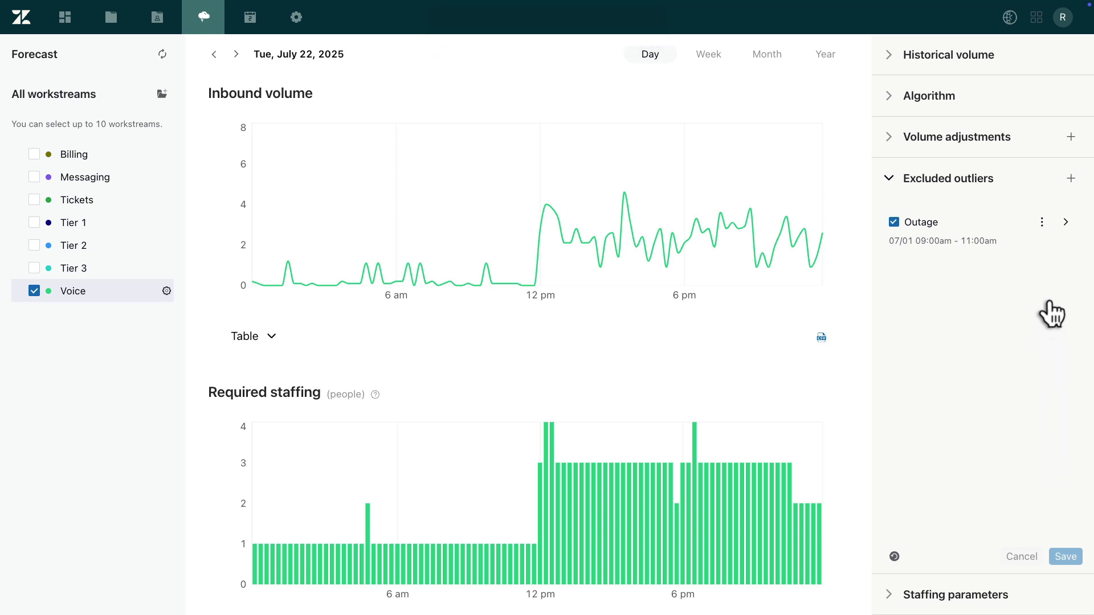
left_click(1042, 222)
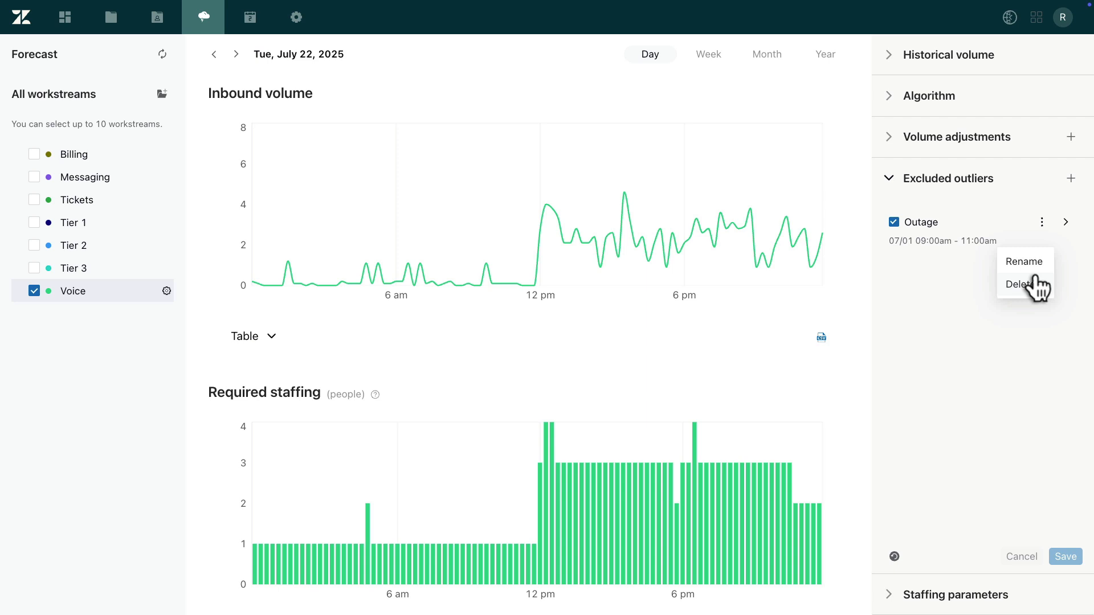
left_click(961, 424)
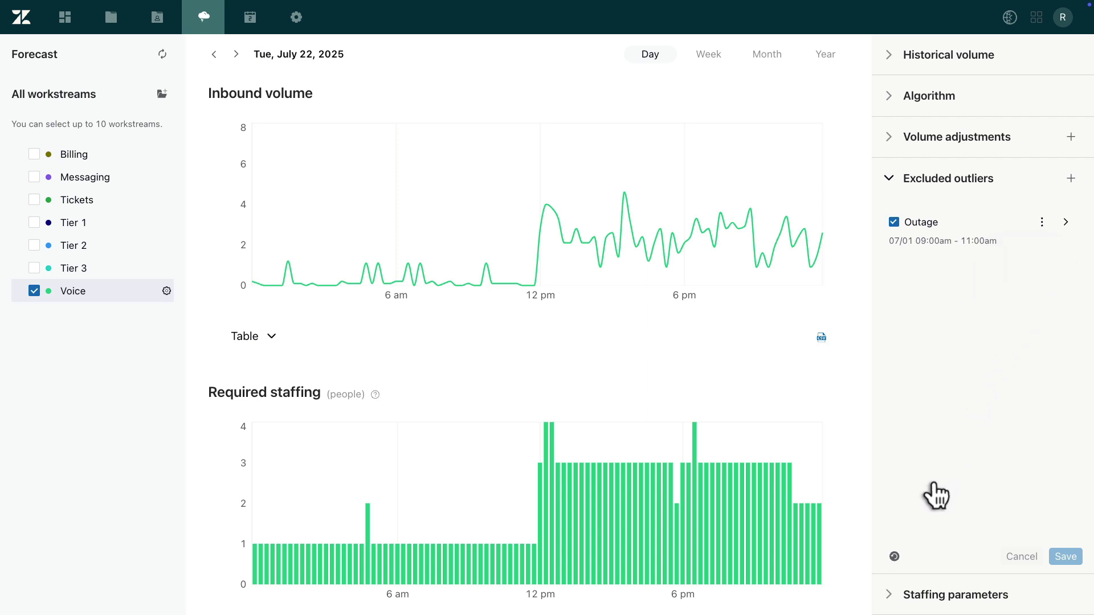
Step: Reset the Voice workstream's excluded outliers to their defaults and save the change
left_click(896, 556)
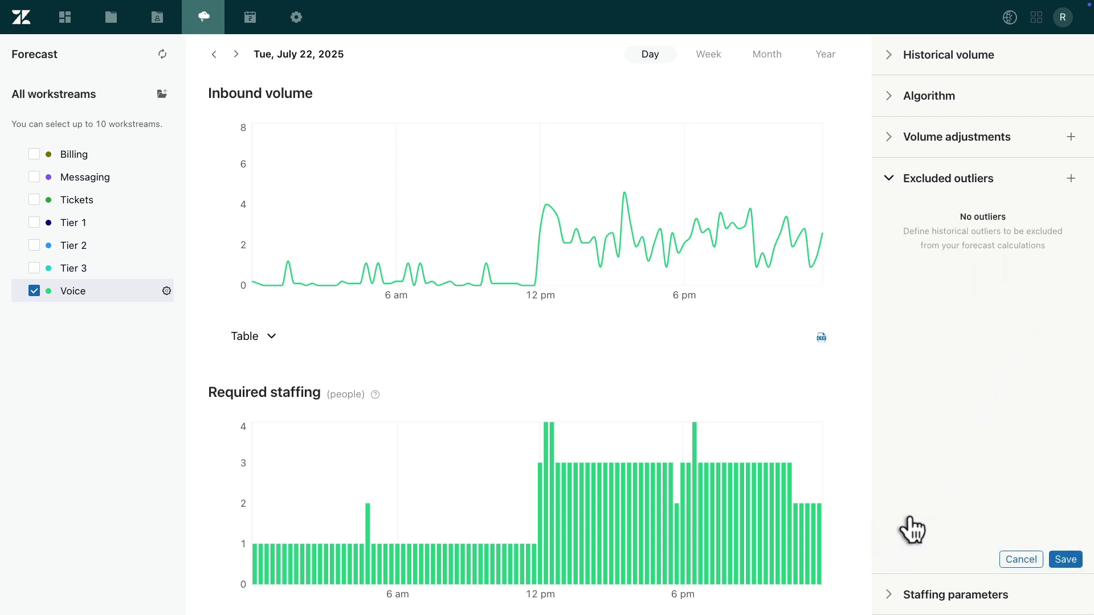
left_click(1061, 556)
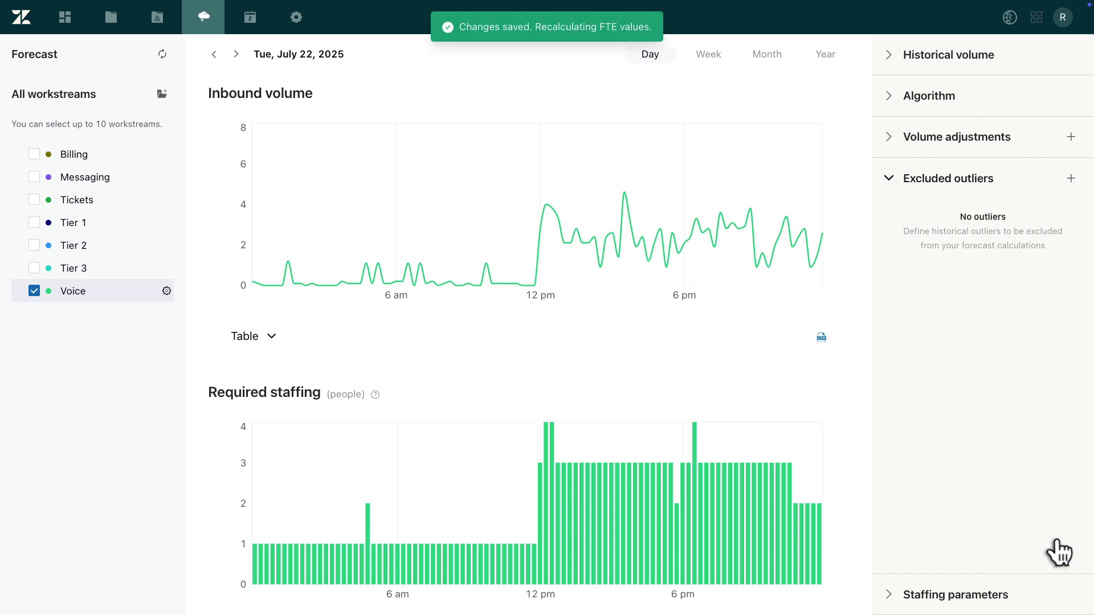
Step: Expand the Voice workstream's staffing parameters and select Voice as the channel
left_click(892, 593)
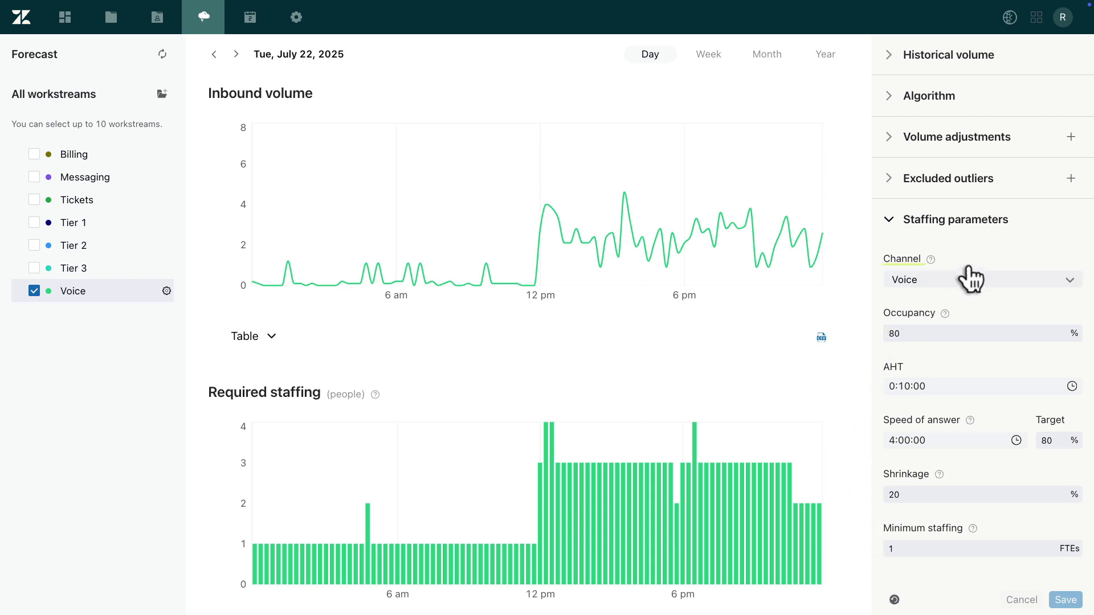
left_click(1067, 277)
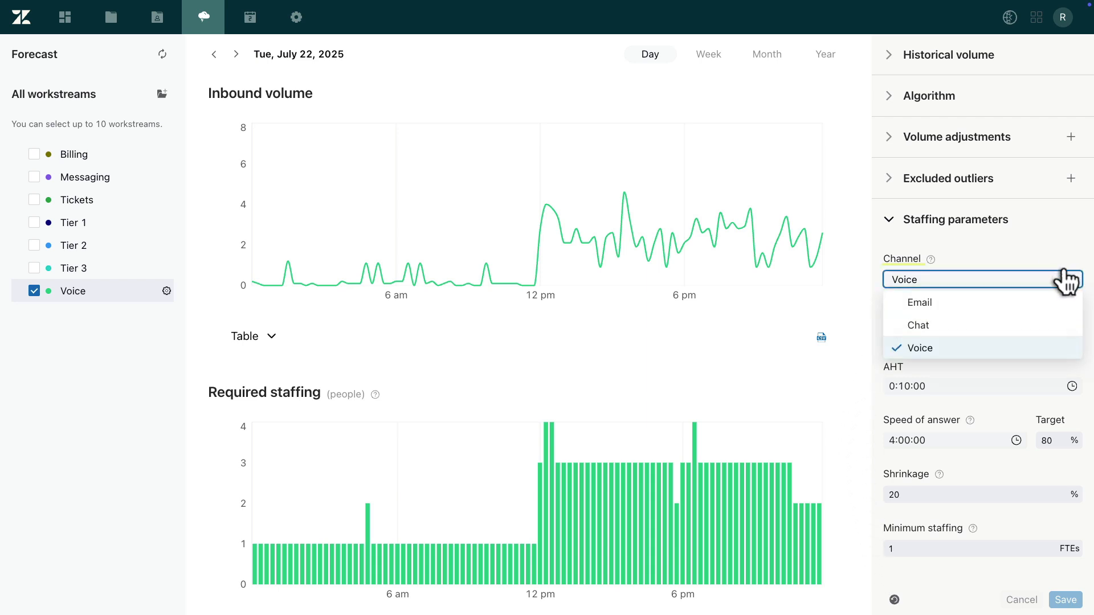
left_click(1031, 346)
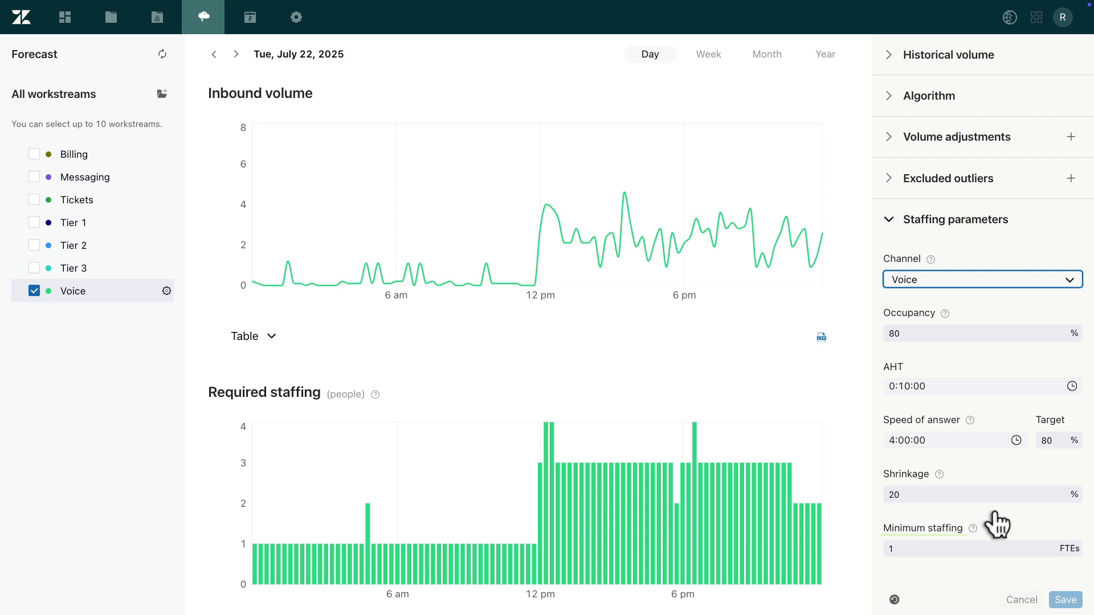
Step: Enable availability in the Voice workstream's staffing parameters and save the change
scroll(997, 524, "down", 1)
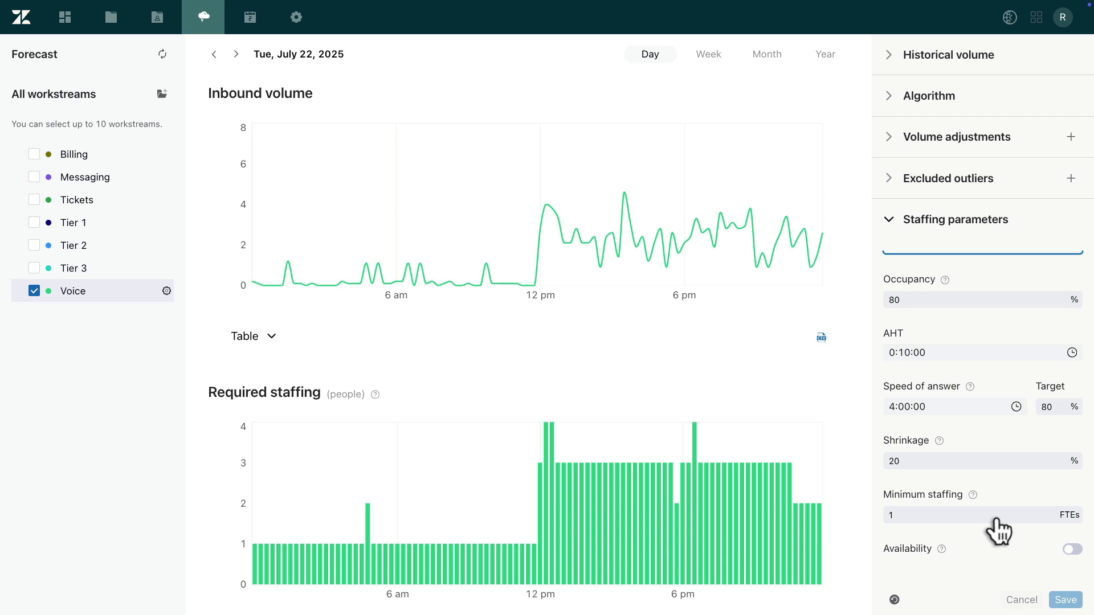
left_click(1070, 548)
scroll(1069, 548, "down", 5)
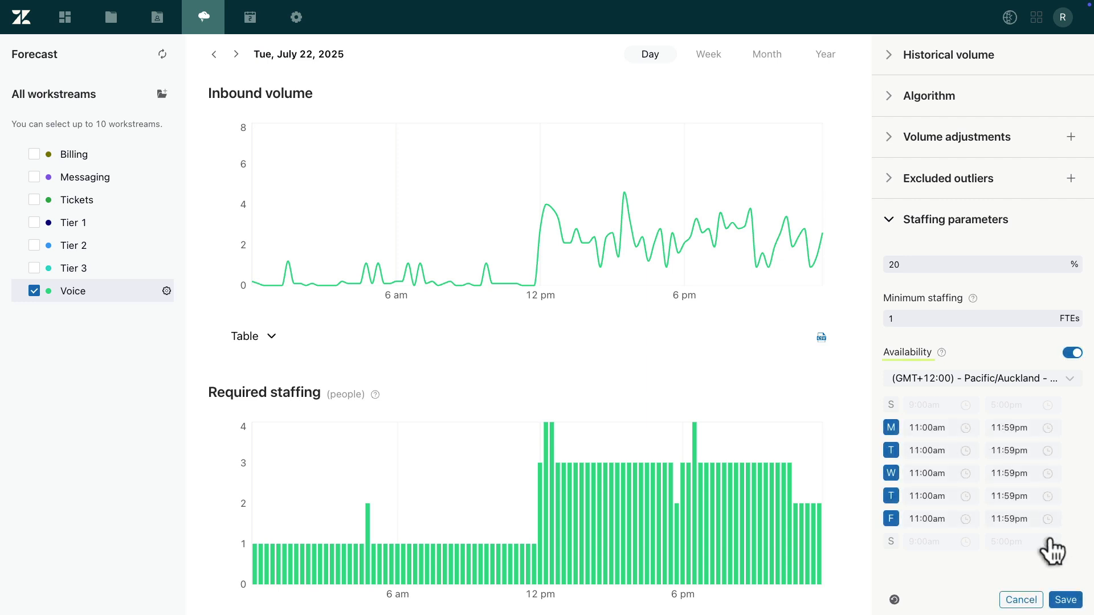
left_click(1064, 597)
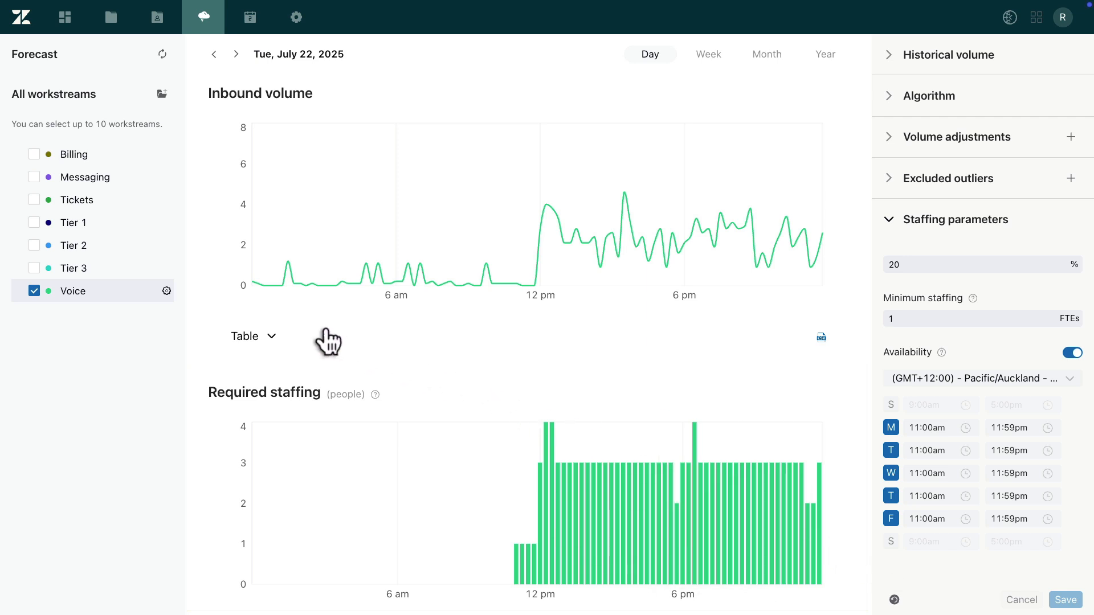
Step: Expand the data tables under the Inbound volume and Required staffing charts to view the interval values
left_click(272, 337)
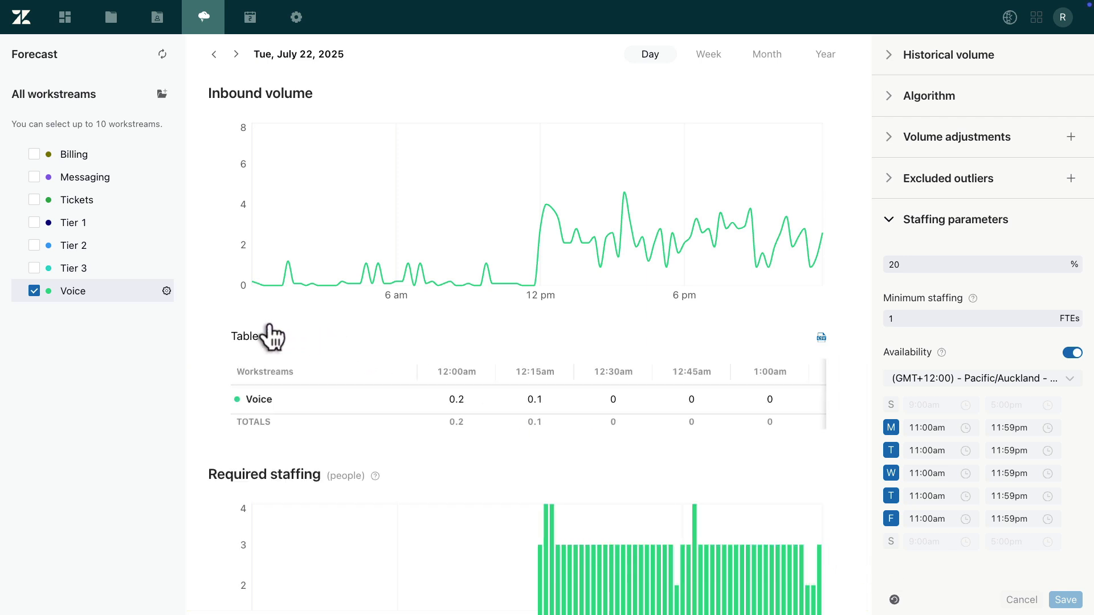
scroll(222, 371, "down", 3)
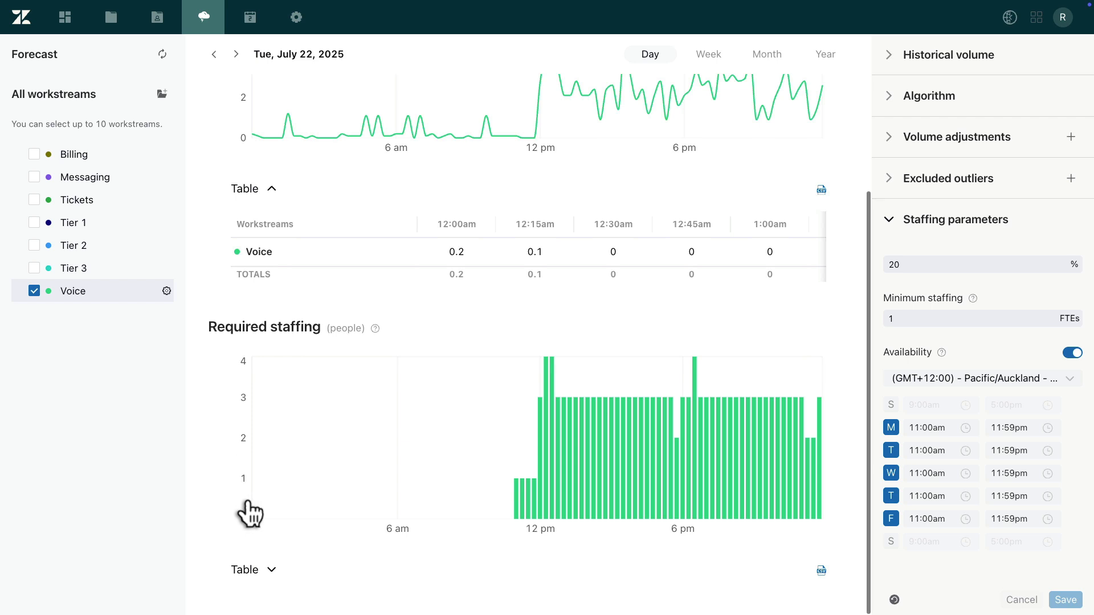
left_click(272, 569)
scroll(205, 533, "down", 2)
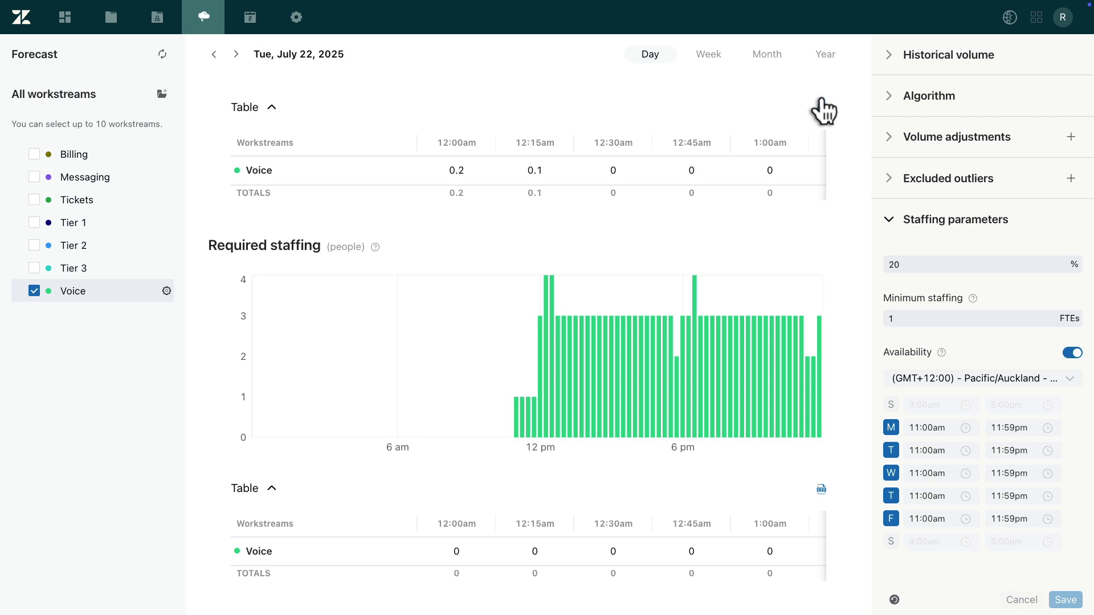
Step: Add the Billing, Messaging, Tickets, Tier 1, Tier 2 and Tier 3 workstreams to the displayed forecast alongside Voice
scroll(199, 282, "up", 5)
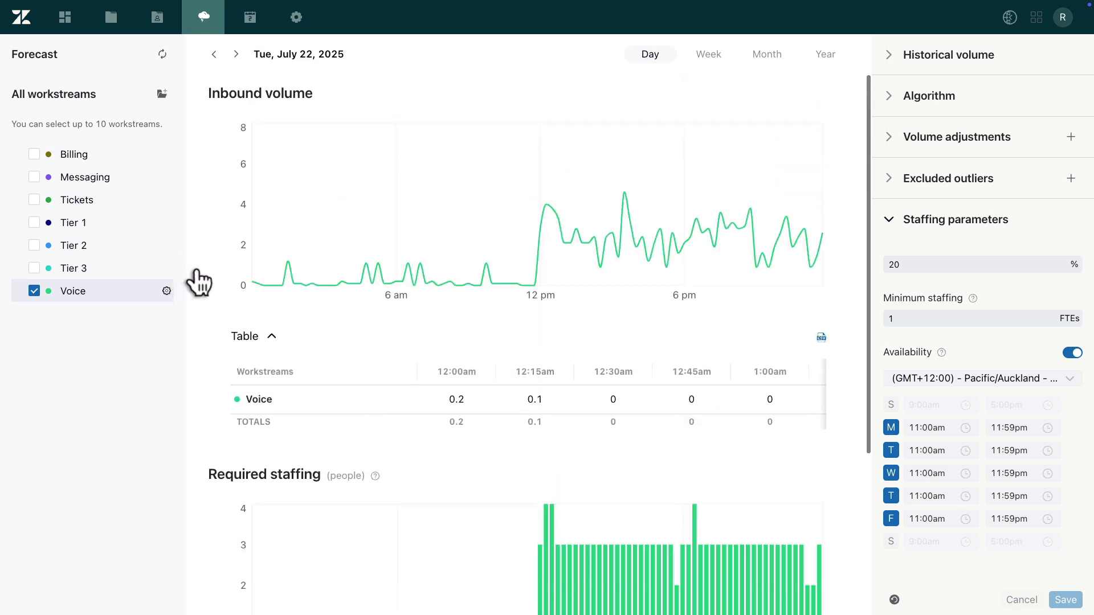
left_click(35, 154)
left_click(34, 175)
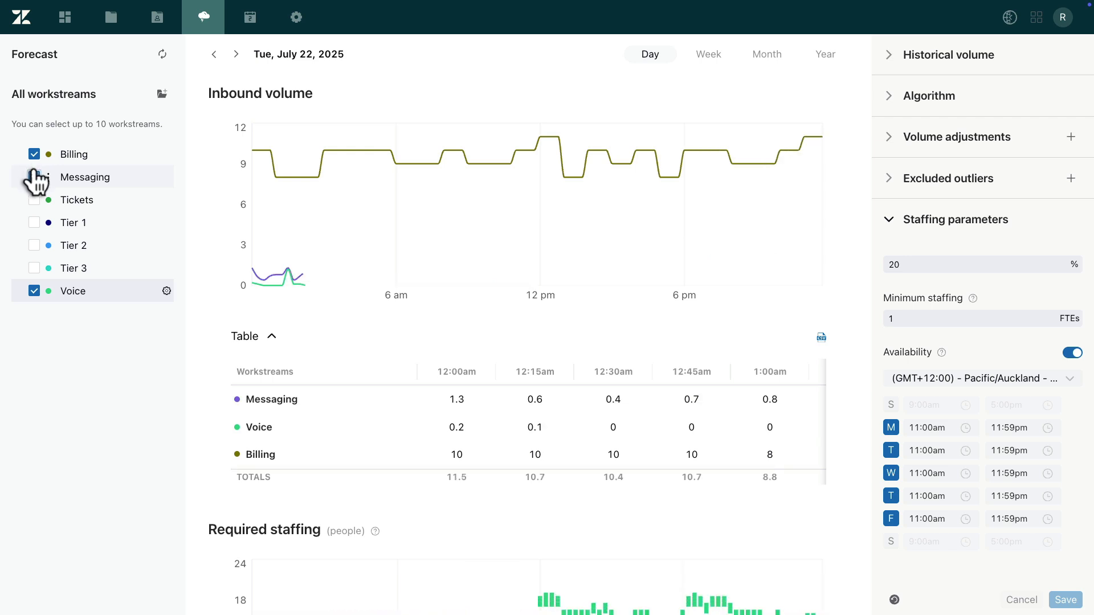
left_click(34, 199)
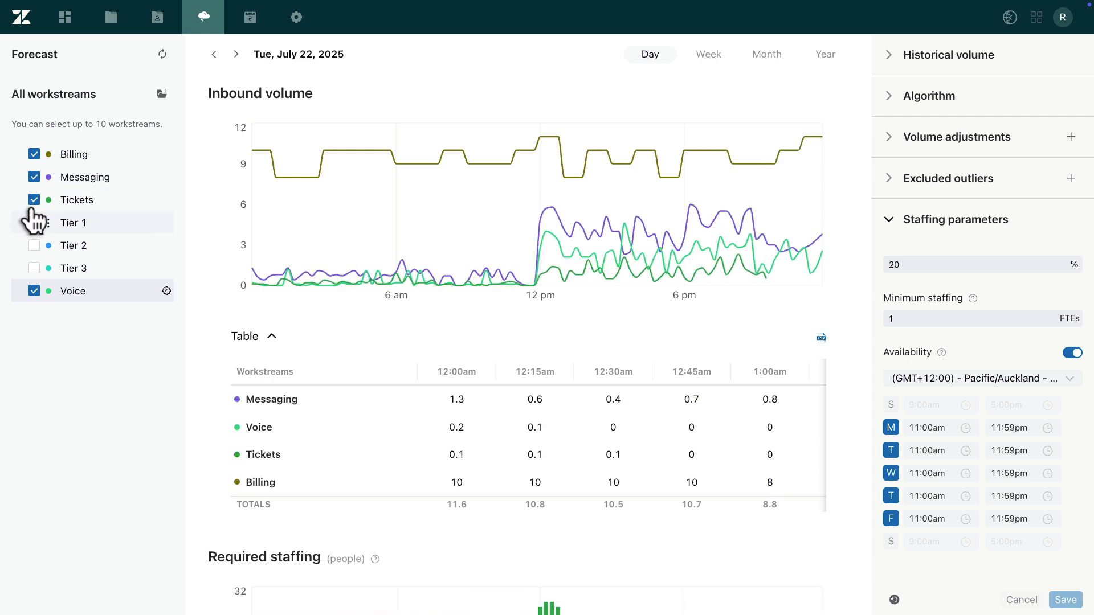
left_click(34, 222)
left_click(34, 245)
left_click(34, 268)
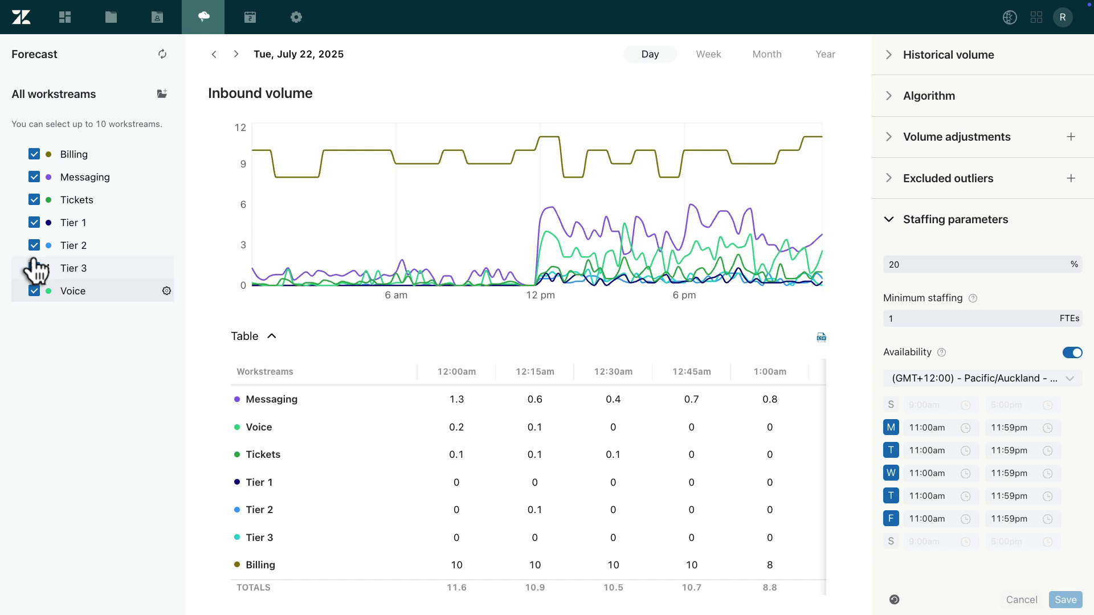
Step: Examine the staffing parameters of the Billing, Messaging and Tickets workstreams one after another
mouse_move(165, 290)
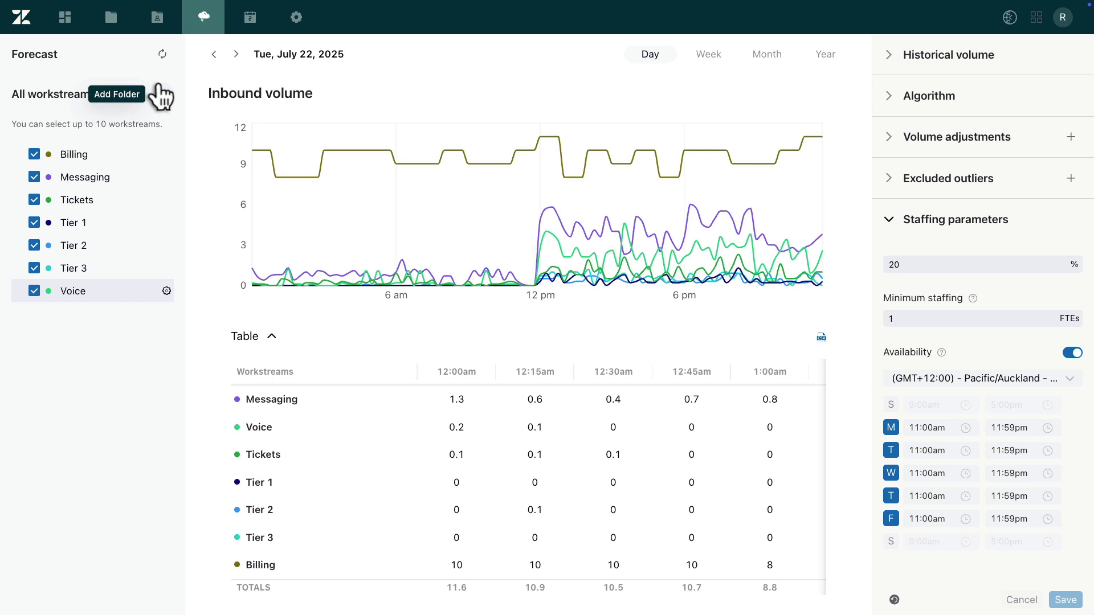
left_click(137, 149)
left_click(131, 173)
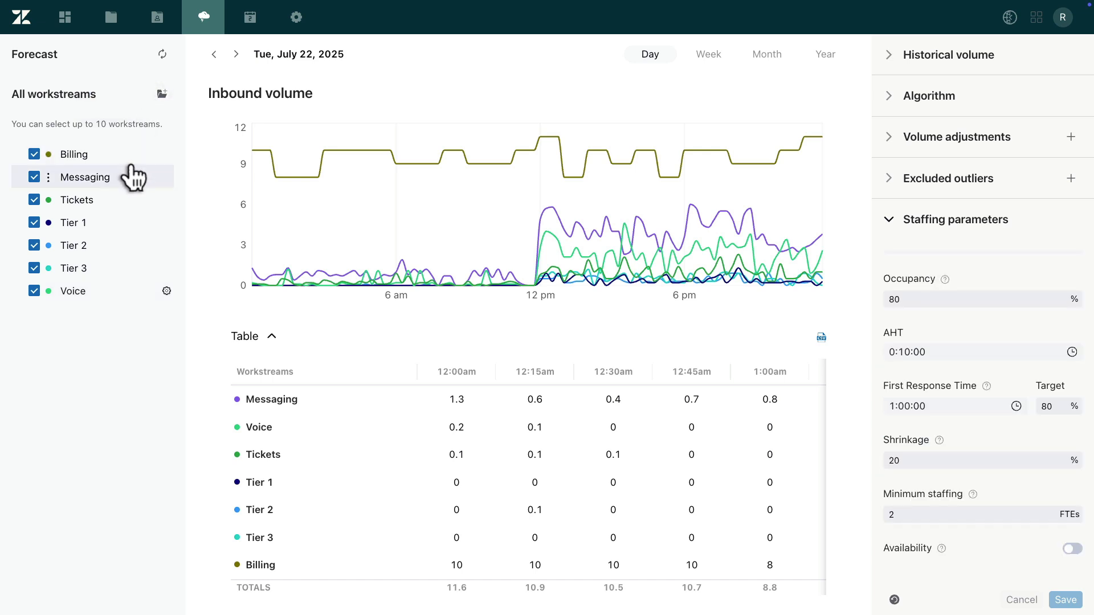
left_click(133, 197)
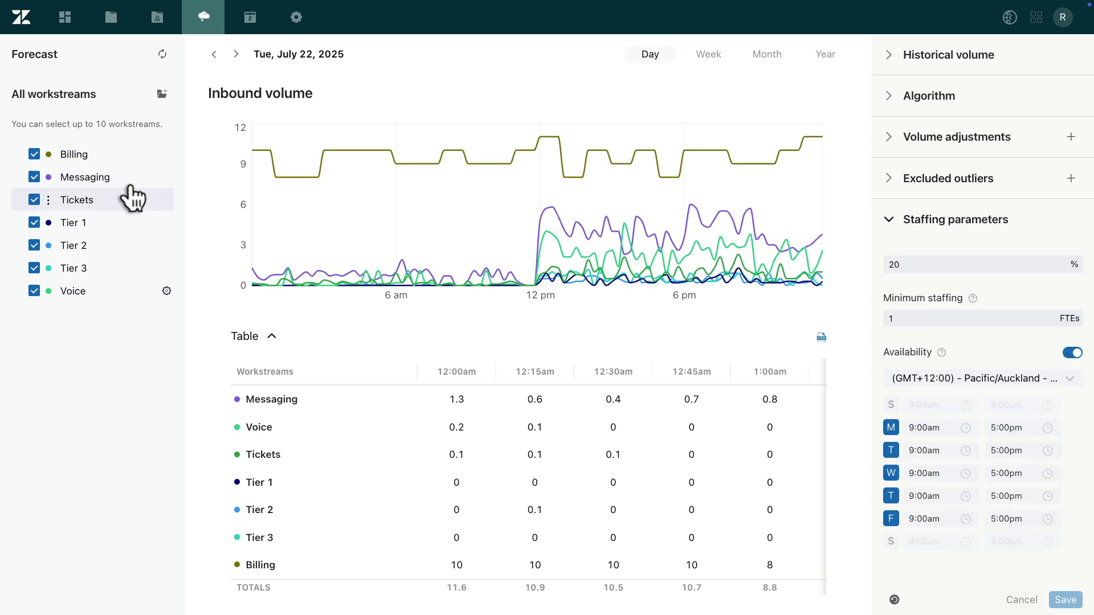